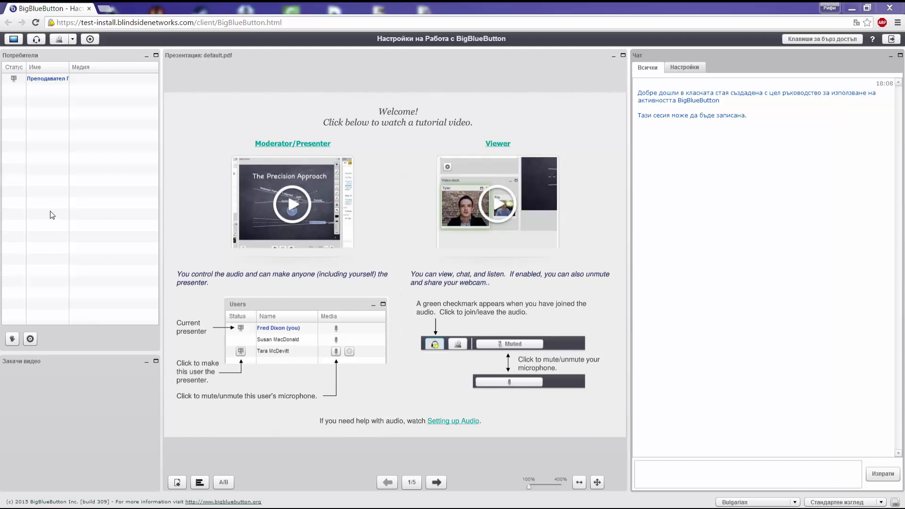
# Send the message "Здравейте" to everyone in the public chat
pyautogui.moveTo(302, 231)
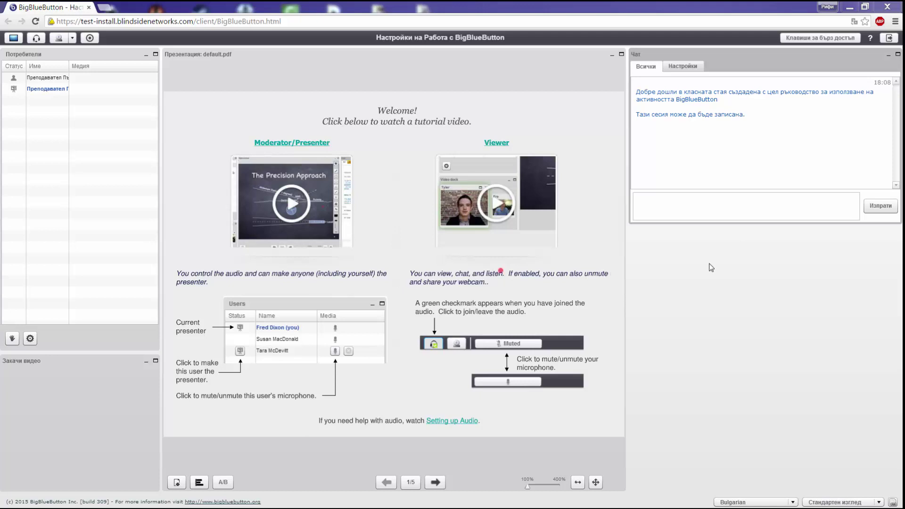
pyautogui.click(697, 193)
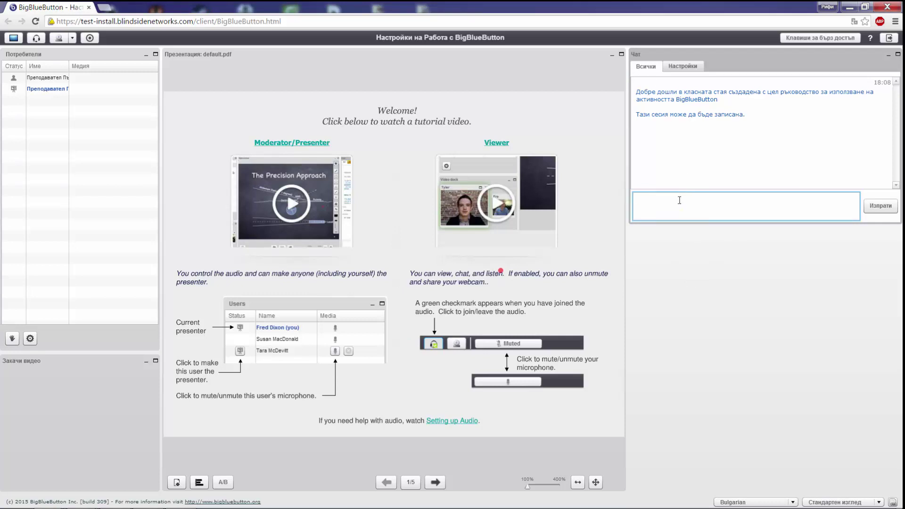
pyautogui.write('Здравейте')
pyautogui.press('Return')
# Start a private chat with the other participant, send "Здравейте и на теб", and return to the public chat
pyautogui.click(683, 66)
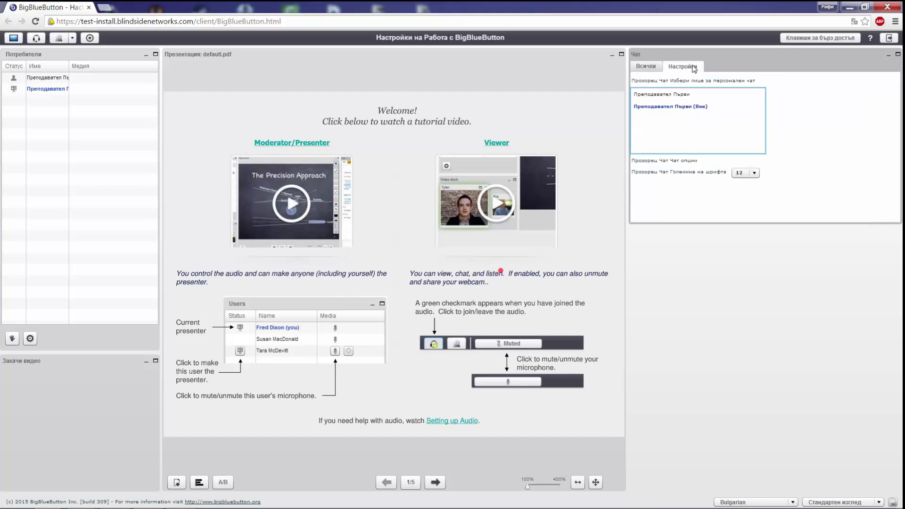
pyautogui.click(668, 94)
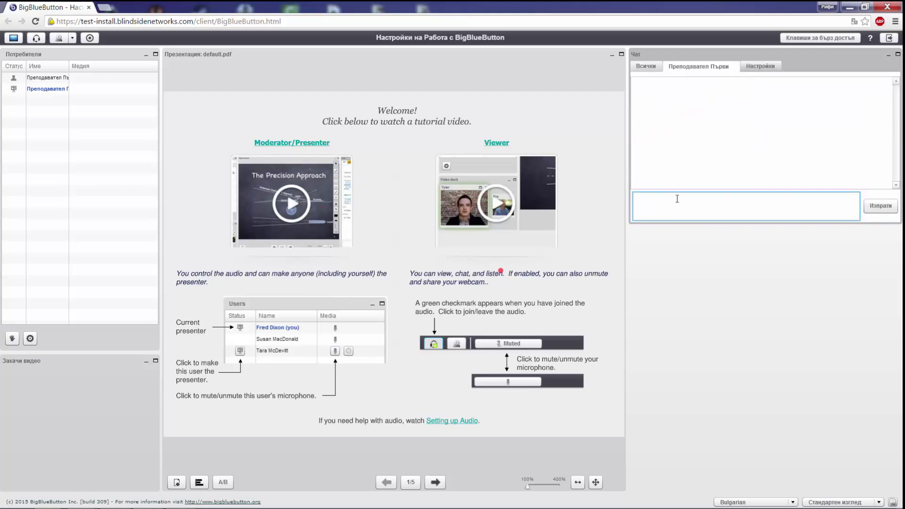
pyautogui.write('Здравейте и на теб')
pyautogui.press('Return')
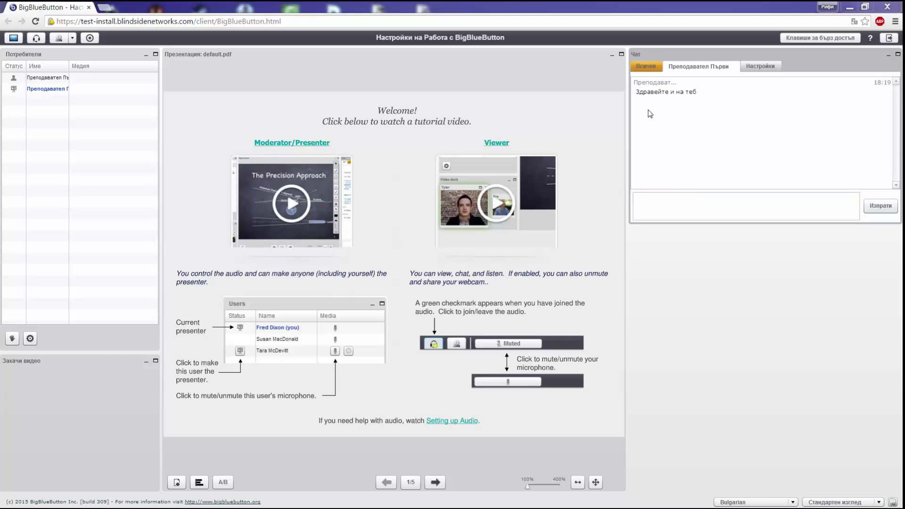
pyautogui.click(645, 68)
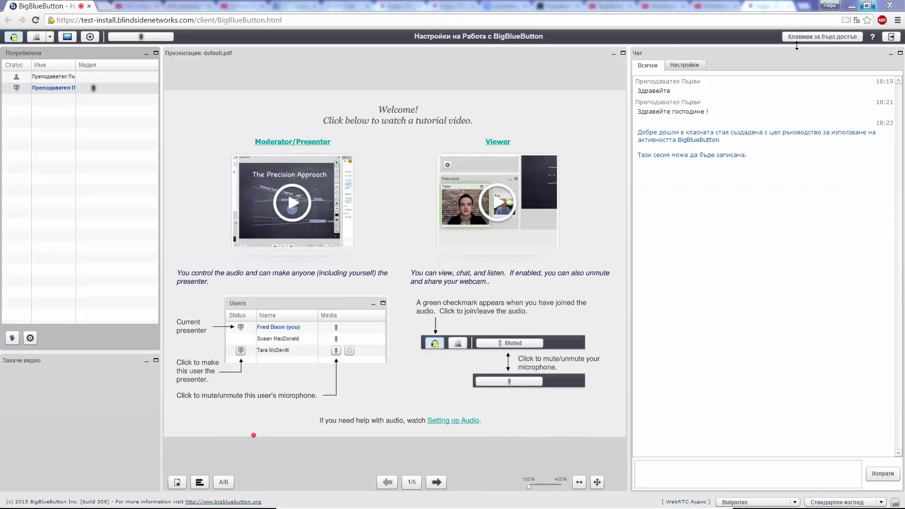
# Mute your own microphone in the session
pyautogui.click(148, 39)
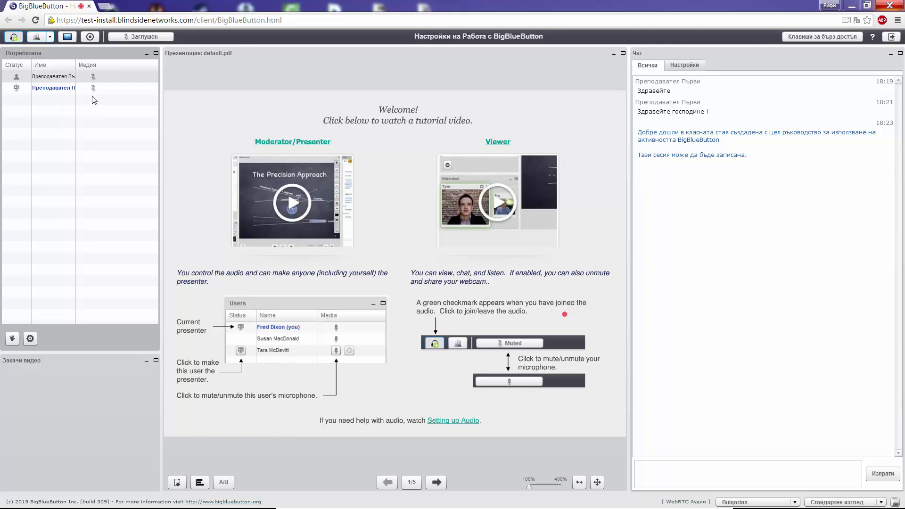
pyautogui.moveTo(94, 79)
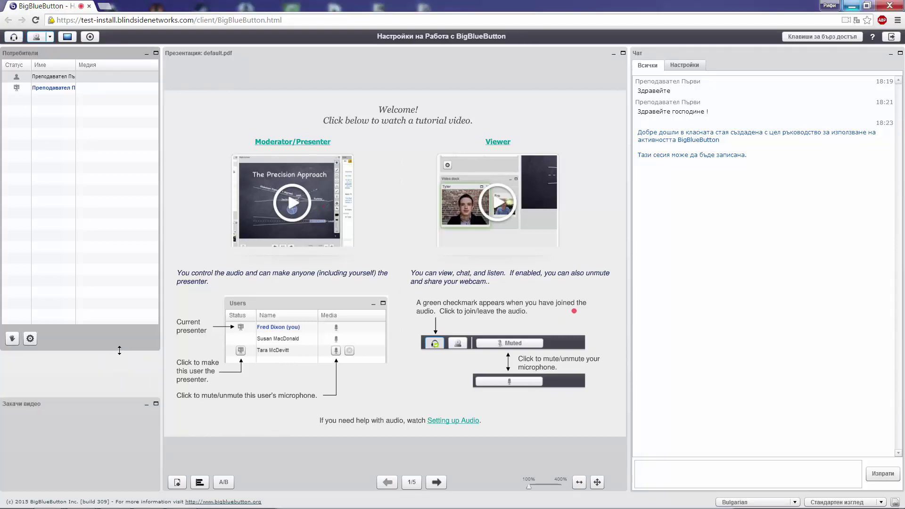
# Shorten the users window and view the options for managing all participants, leaving without applying any
pyautogui.moveTo(118, 348); pyautogui.dragTo(119, 121)
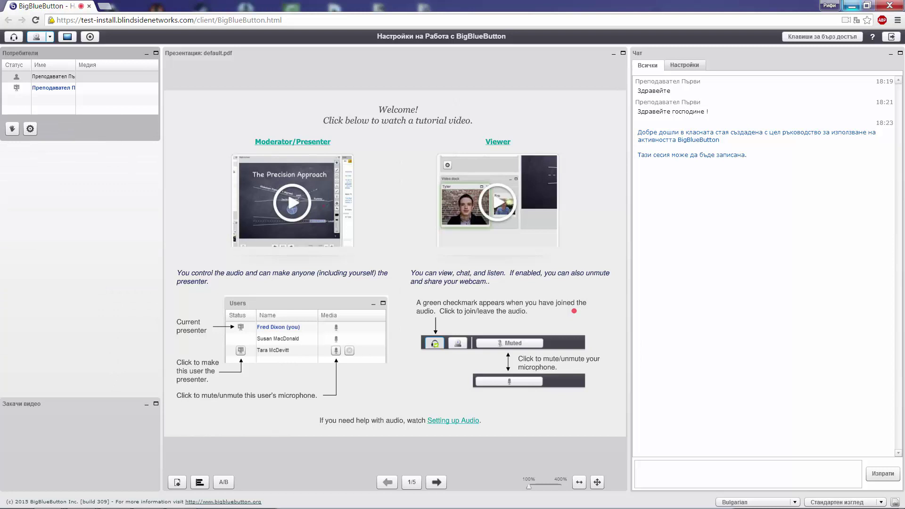
pyautogui.click(27, 129)
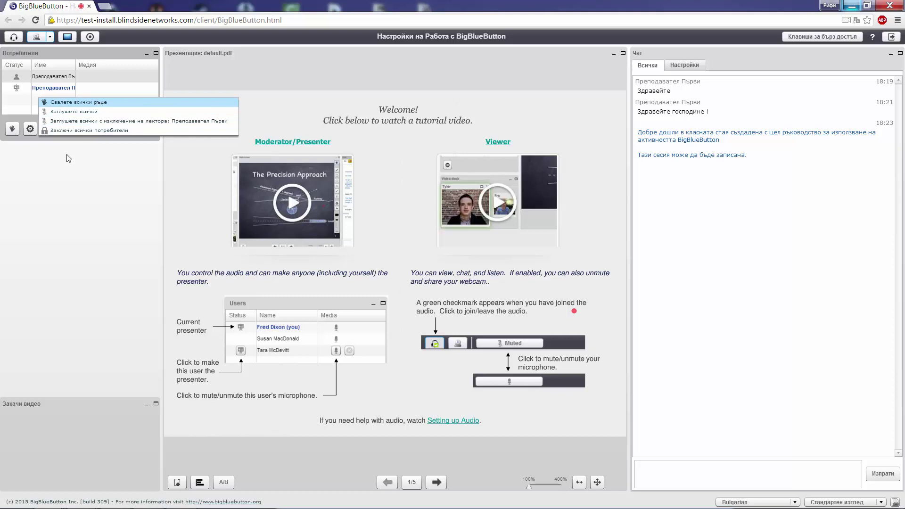
pyautogui.click(50, 235)
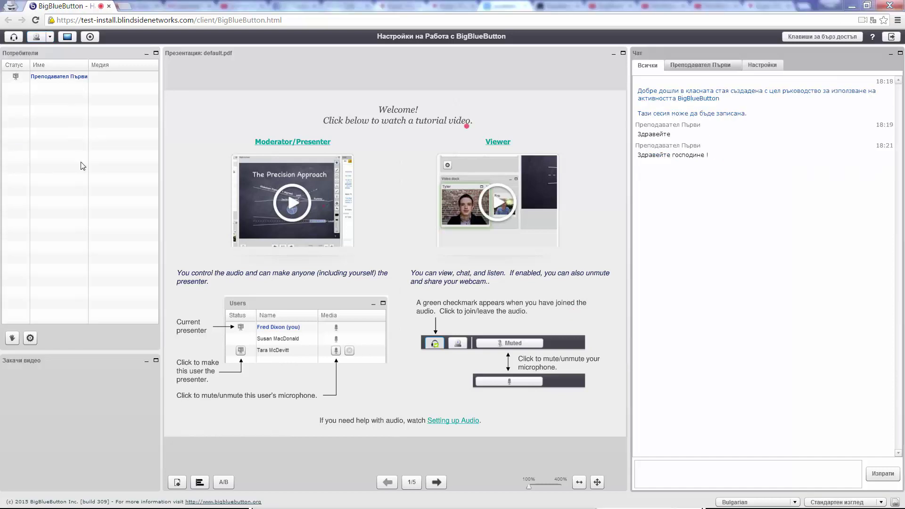
# Share the USB camera's video at Medium quality and stop sharing the webcam
pyautogui.moveTo(193, 78)
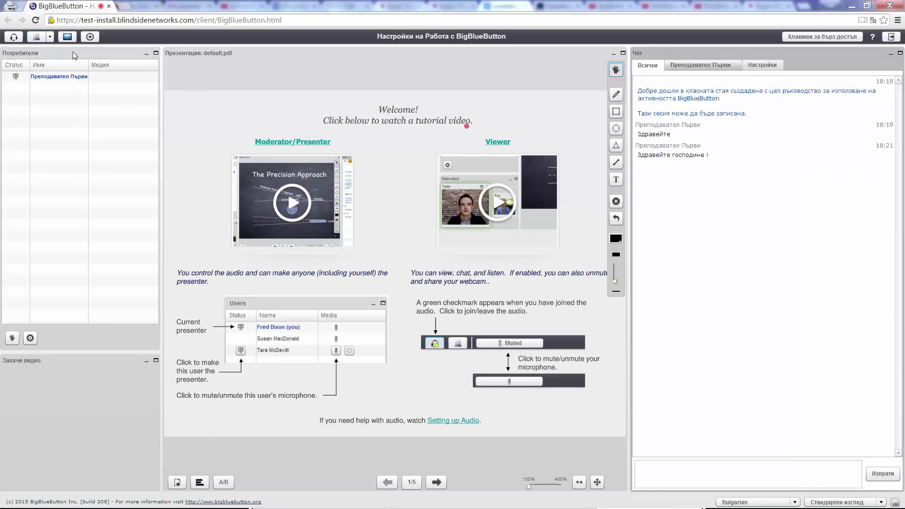
pyautogui.click(36, 36)
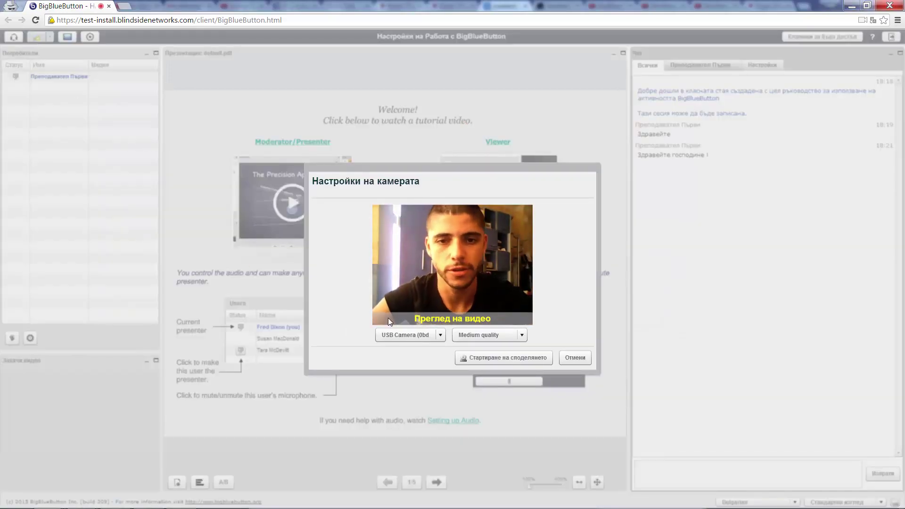
pyautogui.click(486, 334)
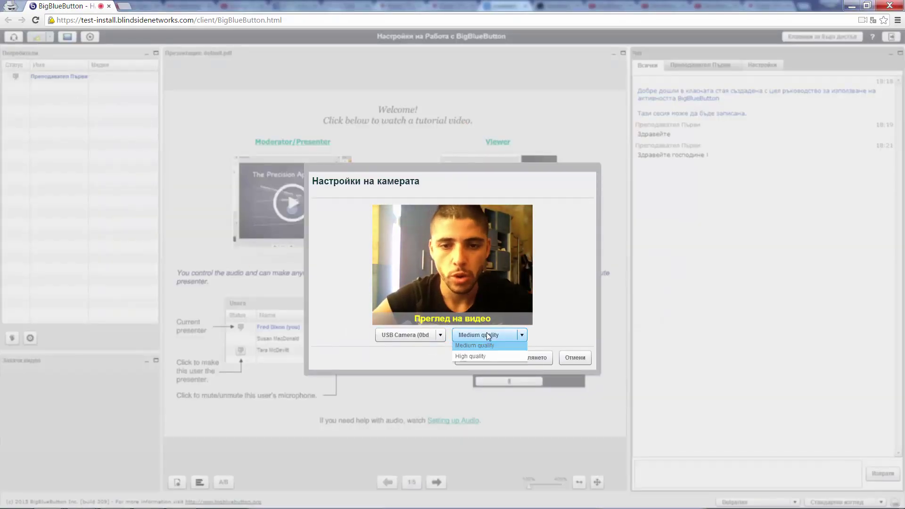
pyautogui.click(490, 362)
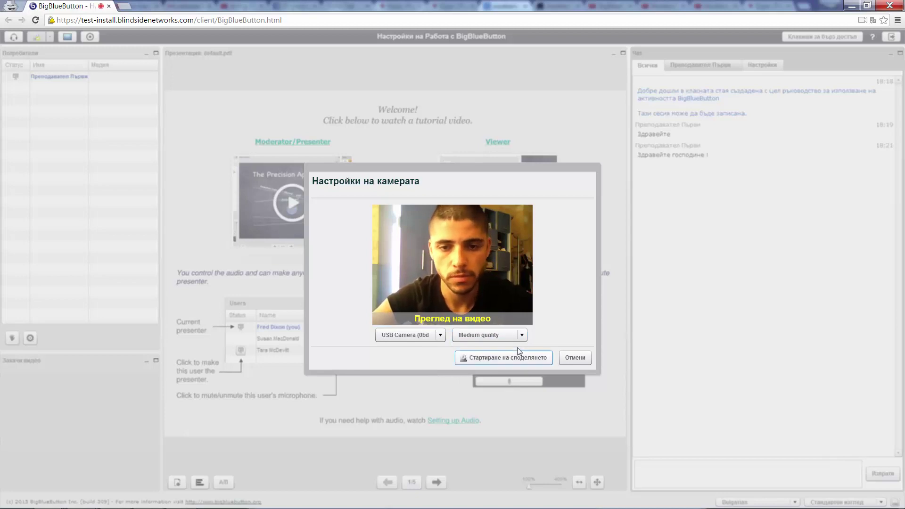
pyautogui.click(513, 358)
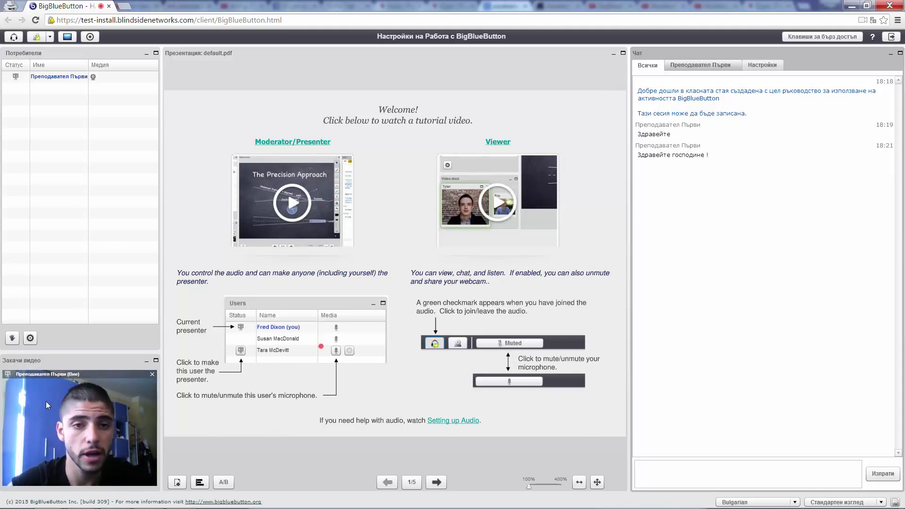
pyautogui.click(37, 38)
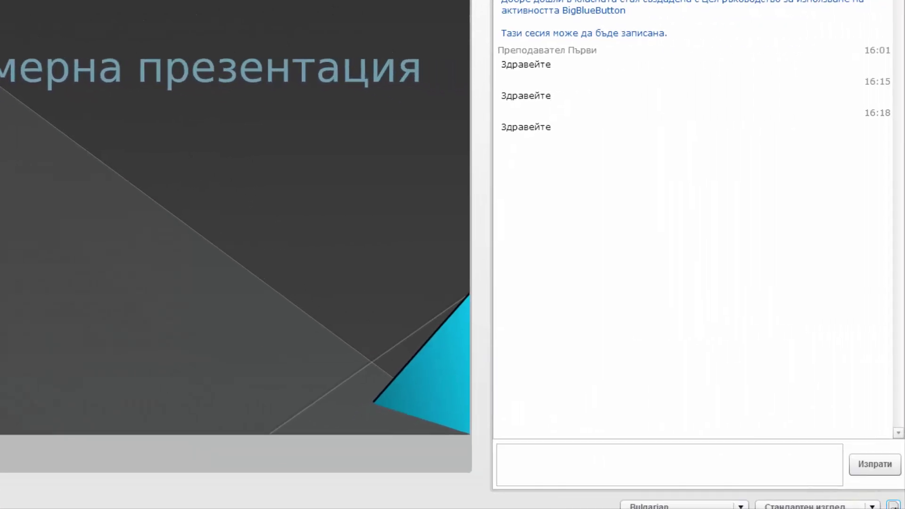
# Try the Видео Чат and Webcam Meeting layouts and restore the Стандартен изглед layout
pyautogui.click(811, 505)
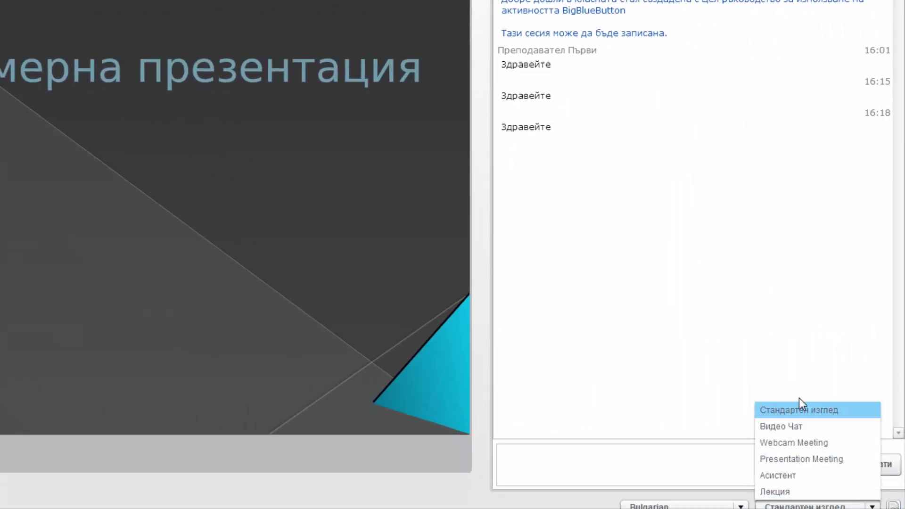
pyautogui.click(795, 426)
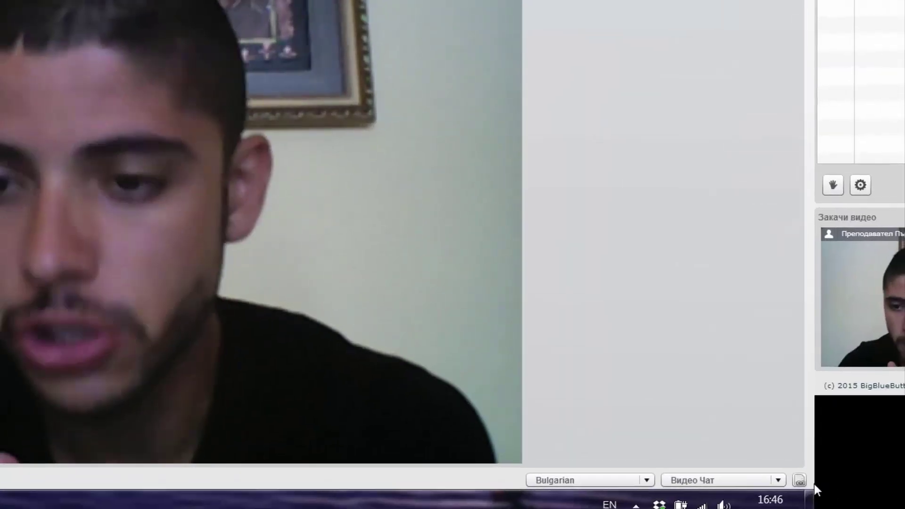
pyautogui.click(776, 478)
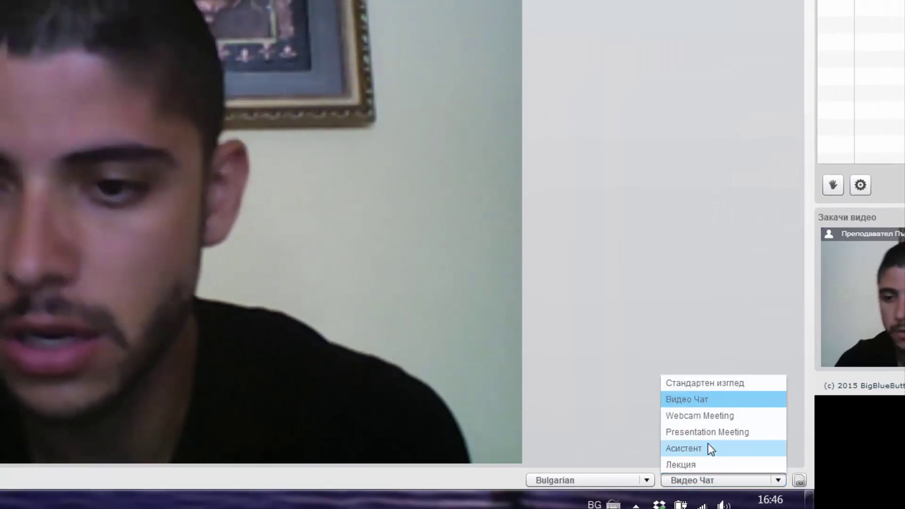
pyautogui.click(709, 418)
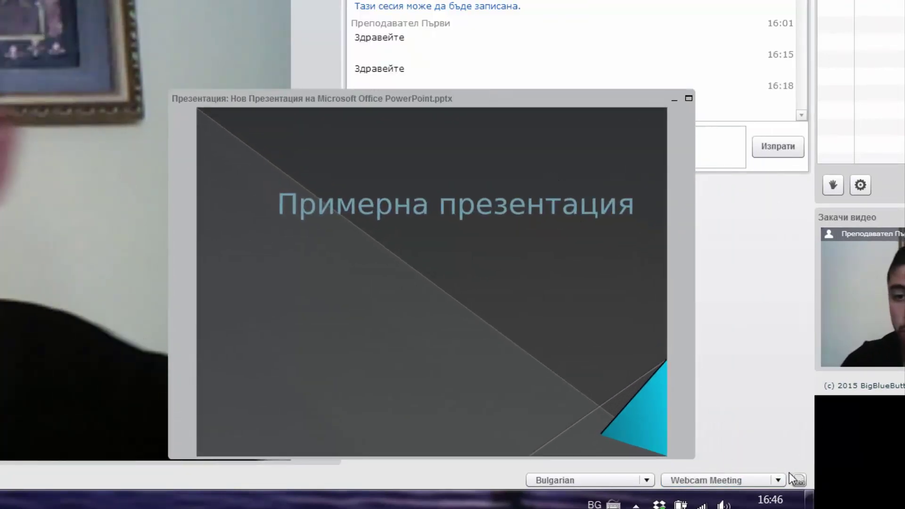
pyautogui.click(779, 481)
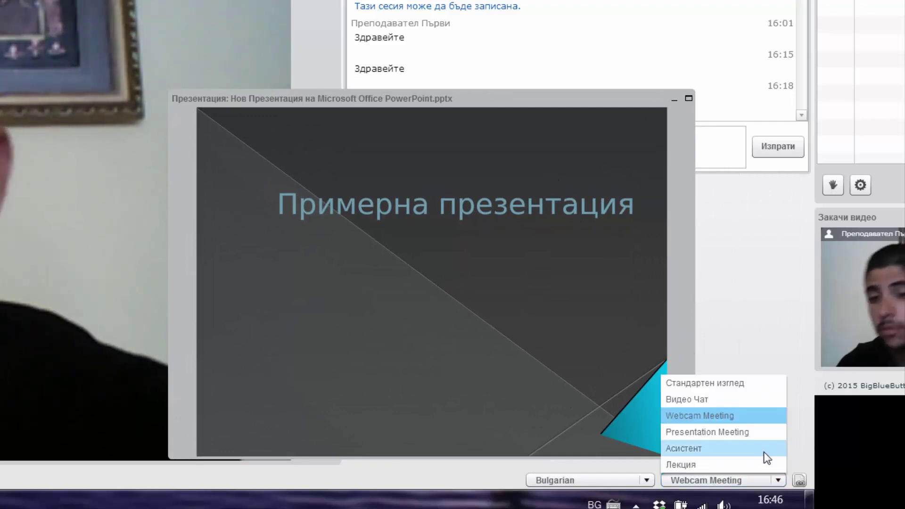
pyautogui.click(709, 383)
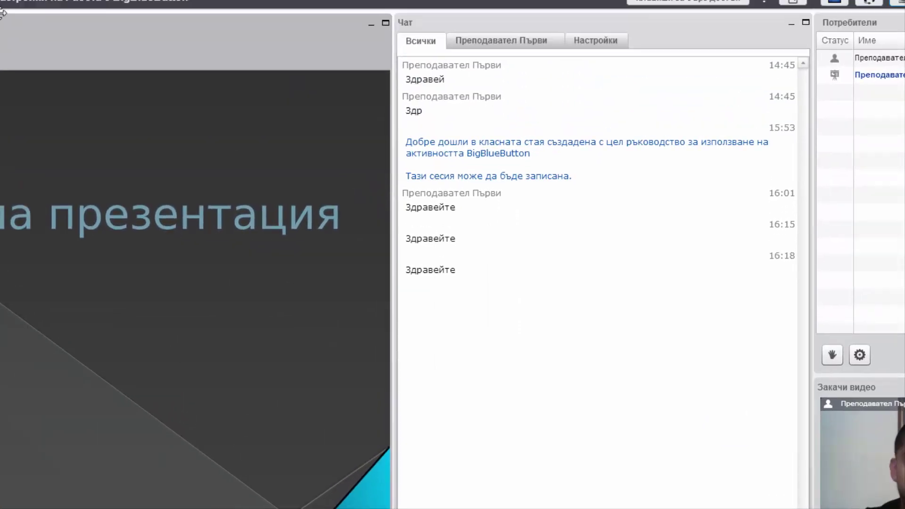
# Open the list of keyboard shortcuts and look through the basic key combinations
pyautogui.click(649, 11)
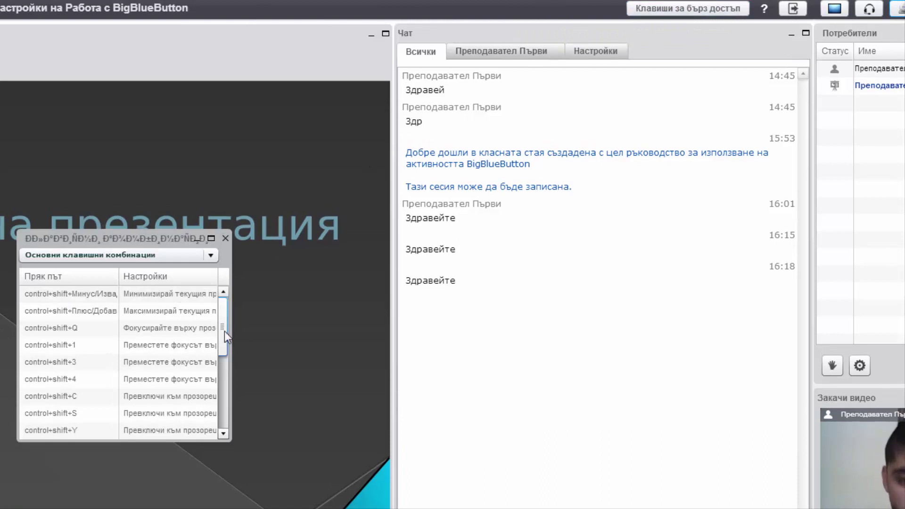
pyautogui.moveTo(225, 331); pyautogui.dragTo(221, 412)
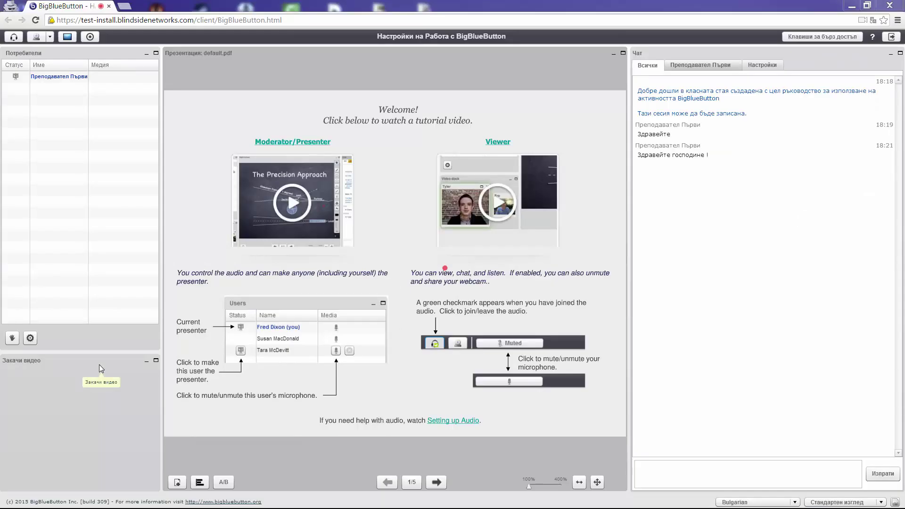
# Upload the file презентация.pdf from the desktop as the session's presentation
pyautogui.click(175, 484)
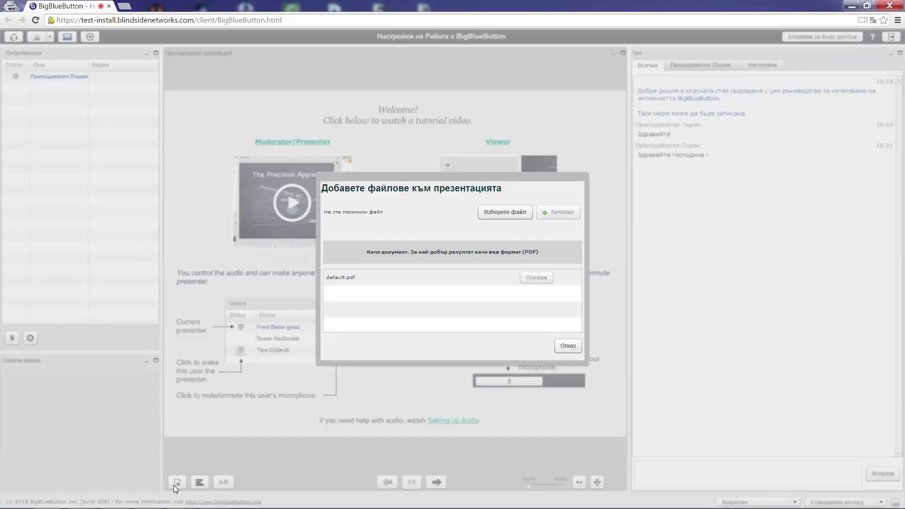
pyautogui.click(515, 211)
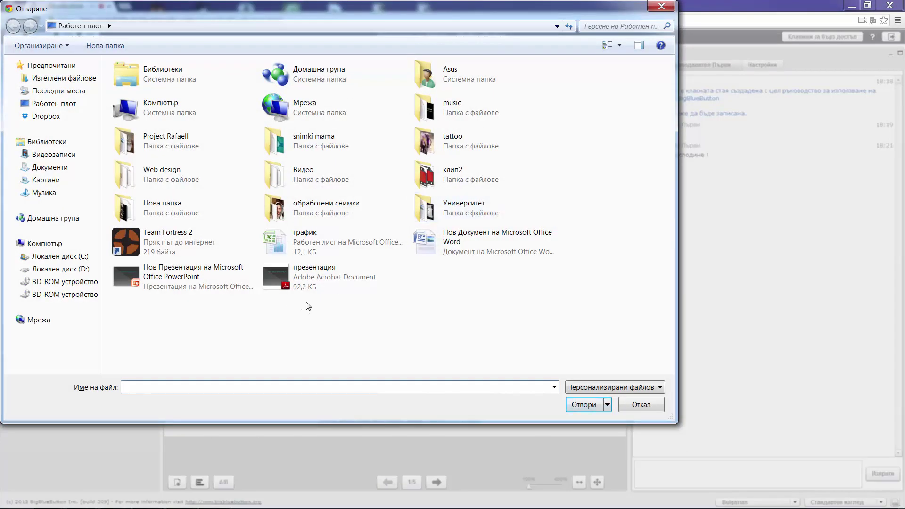
pyautogui.click(298, 282)
pyautogui.doubleClick(298, 279)
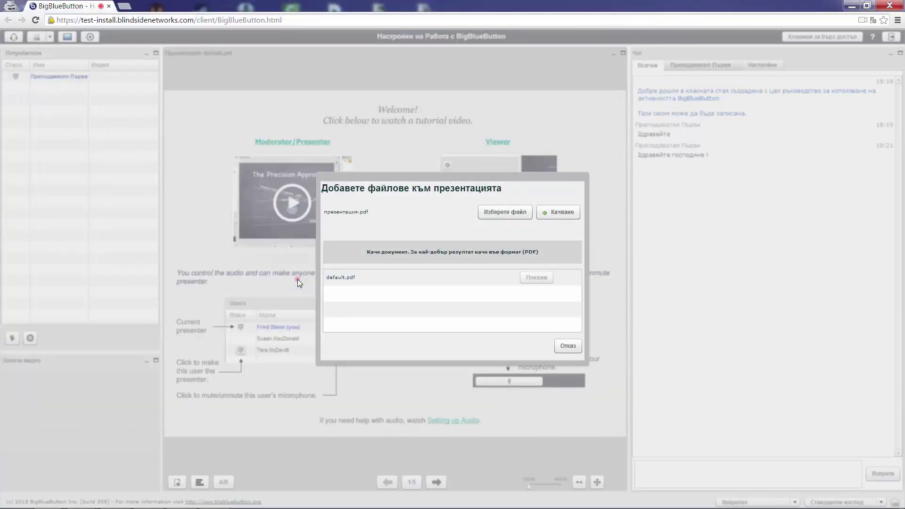
pyautogui.click(548, 211)
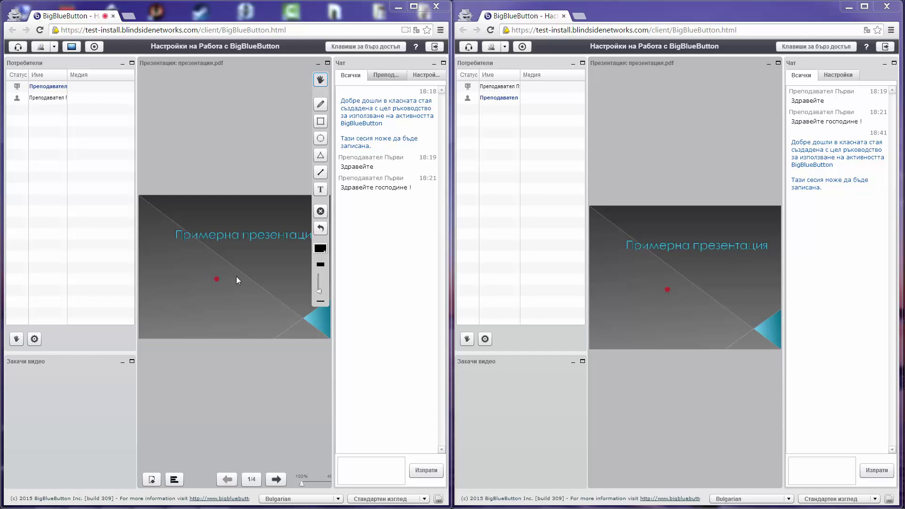
# Advance the presentation to slide 3 and jump back to slide 2 using the slide thumbnails
pyautogui.click(273, 478)
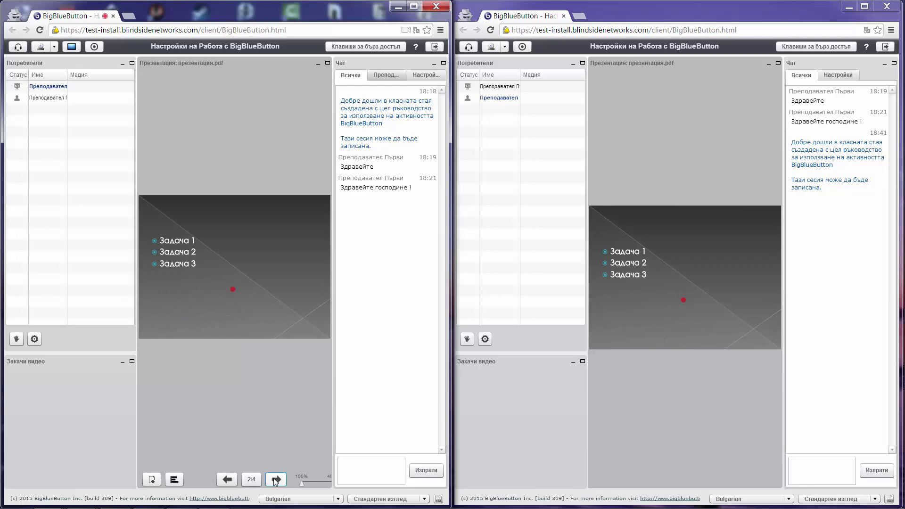
pyautogui.click(275, 479)
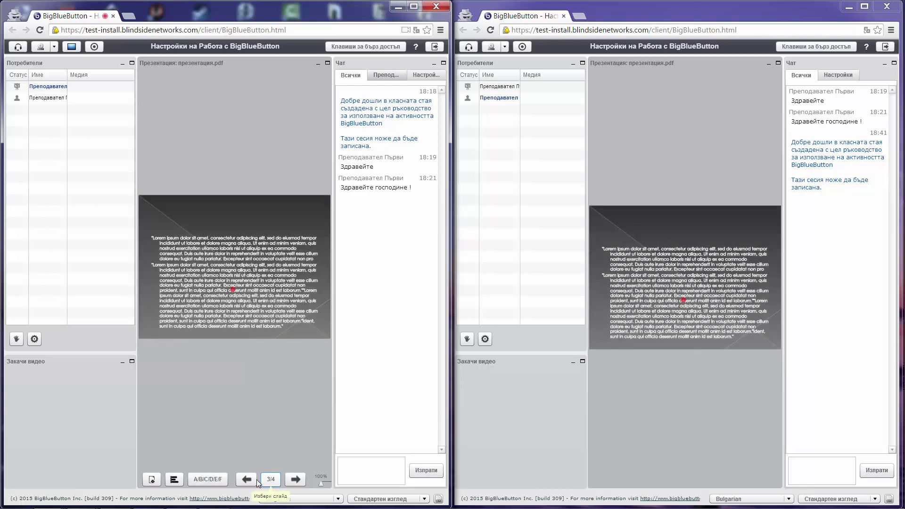
pyautogui.click(270, 479)
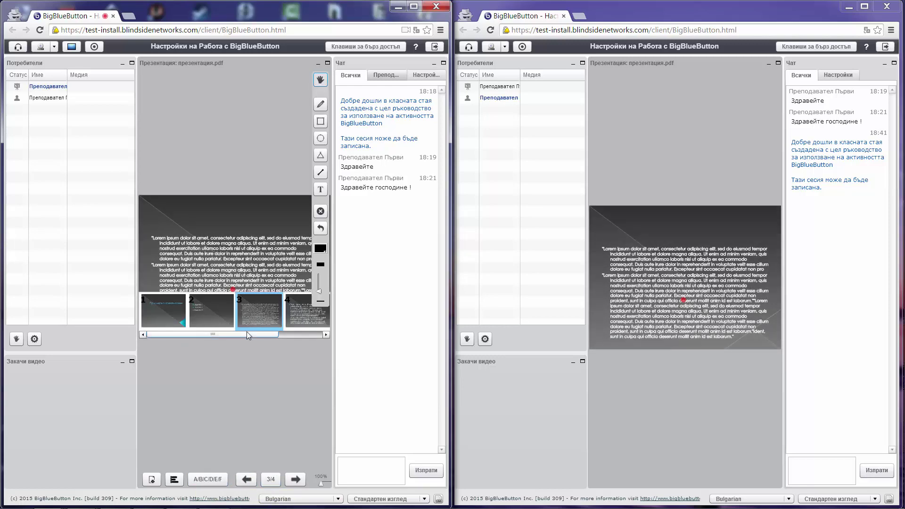
pyautogui.moveTo(246, 338)
pyautogui.mouseDown()
pyautogui.moveTo(294, 337)
pyautogui.moveTo(233, 339)
pyautogui.mouseUp()
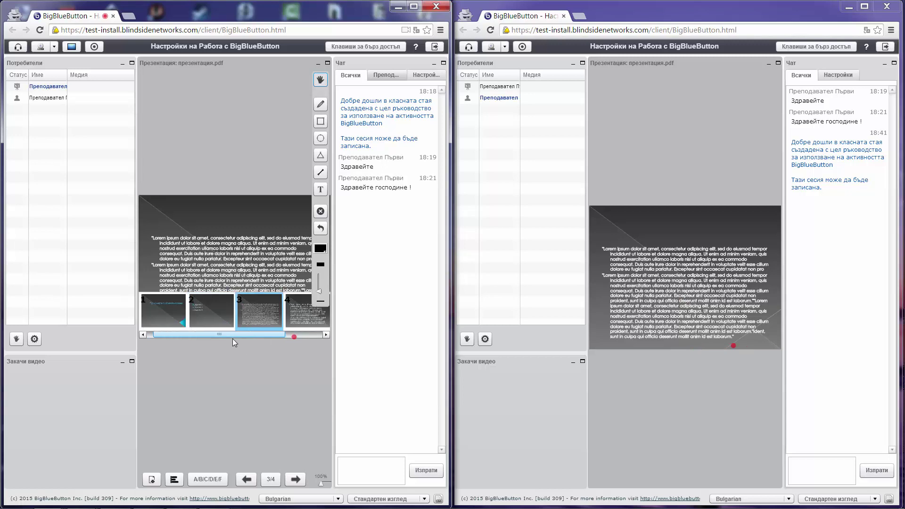
pyautogui.click(210, 310)
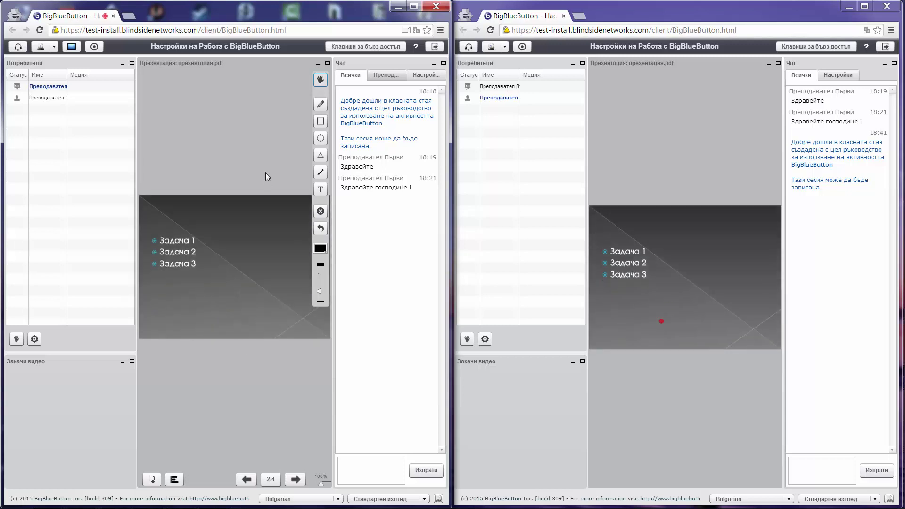
# Draw freehand check marks with the pencil beside Задача 1 and Задача 3 on slide 2
pyautogui.moveTo(279, 114)
pyautogui.click(315, 110)
pyautogui.moveTo(207, 250); pyautogui.dragTo(244, 203)
pyautogui.moveTo(201, 255)
pyautogui.mouseDown()
pyautogui.moveTo(201, 265)
pyautogui.moveTo(239, 237)
pyautogui.mouseUp()
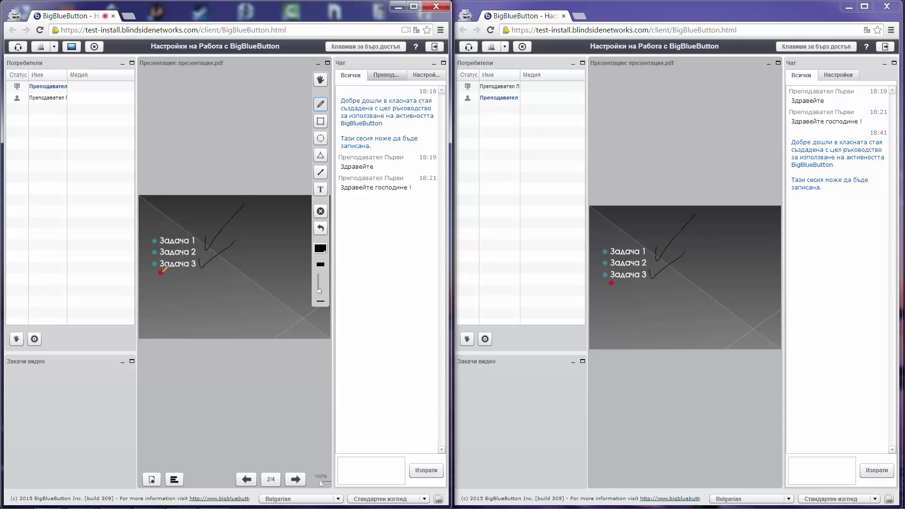
# Draw one more freehand stroke below Задача 3 and clear all annotations from slide 2
pyautogui.moveTo(161, 273); pyautogui.dragTo(194, 272)
pyautogui.click(321, 211)
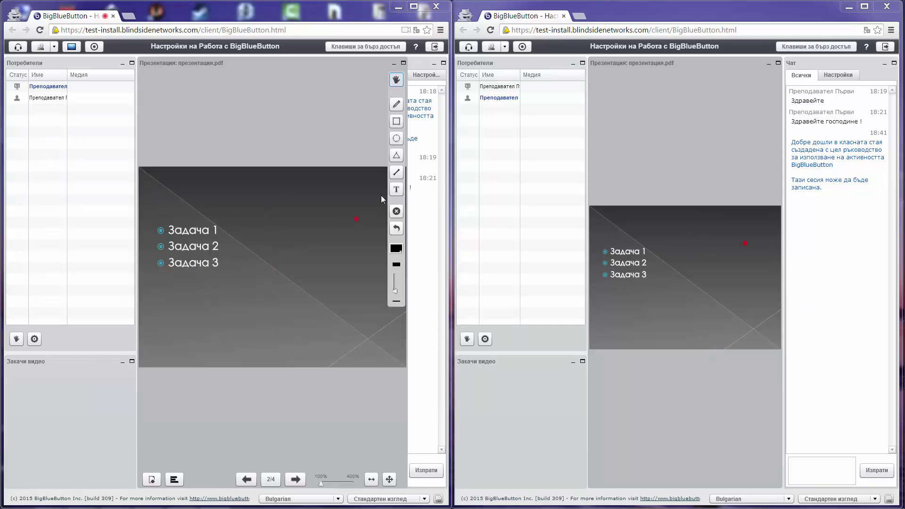
# Add a text box to the right of the task list reading "тОВА е някакъв тескт" with font size 24
pyautogui.click(396, 189)
pyautogui.moveTo(270, 197); pyautogui.dragTo(373, 245)
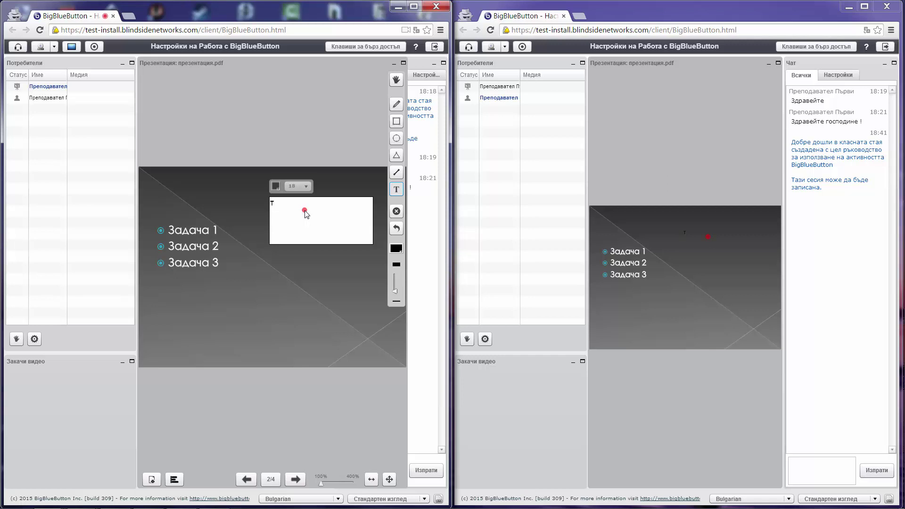
pyautogui.write('тОВА е някакъв тескт')
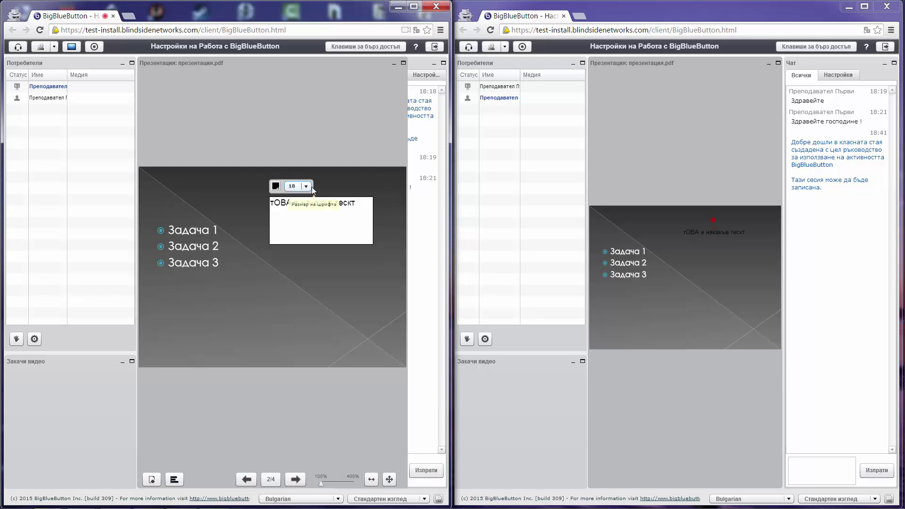
pyautogui.click(306, 186)
pyautogui.click(296, 229)
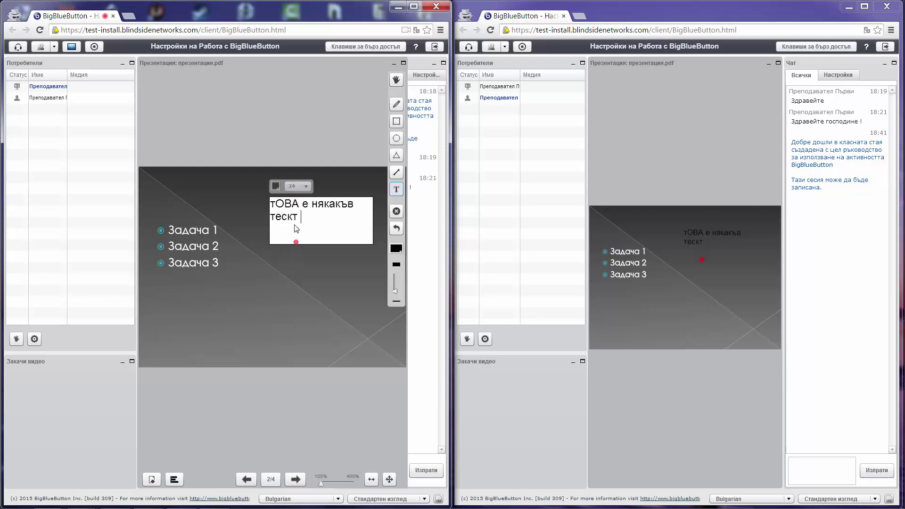
pyautogui.click(336, 290)
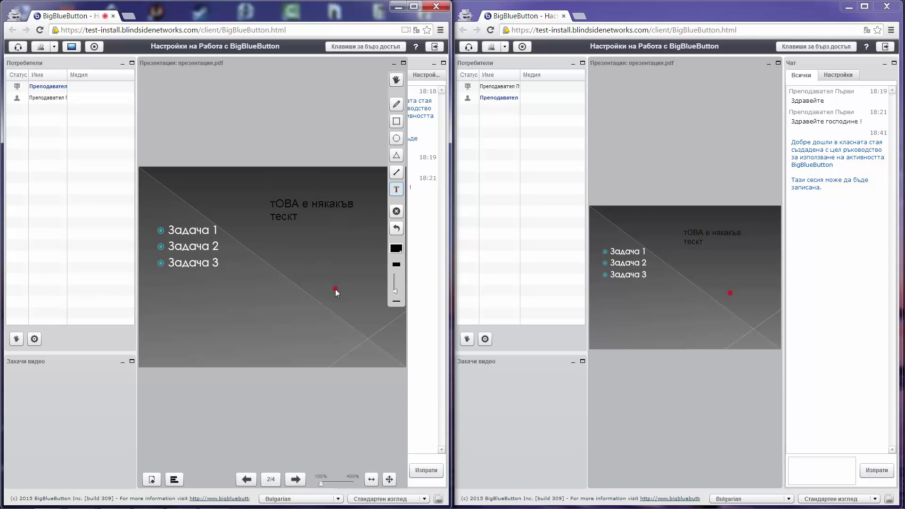
# Zoom in on the added text and fit the whole slide back into view
pyautogui.scroll(4, 301, 188)
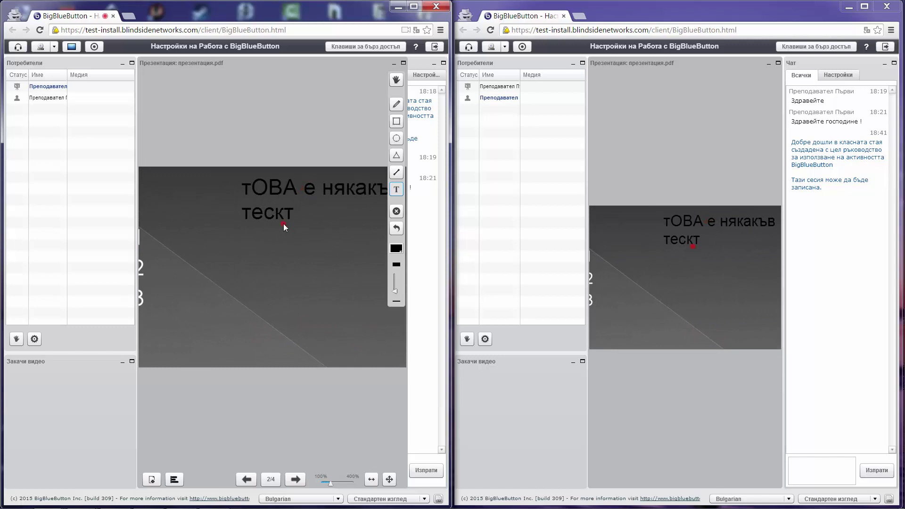
pyautogui.scroll(1, 284, 223)
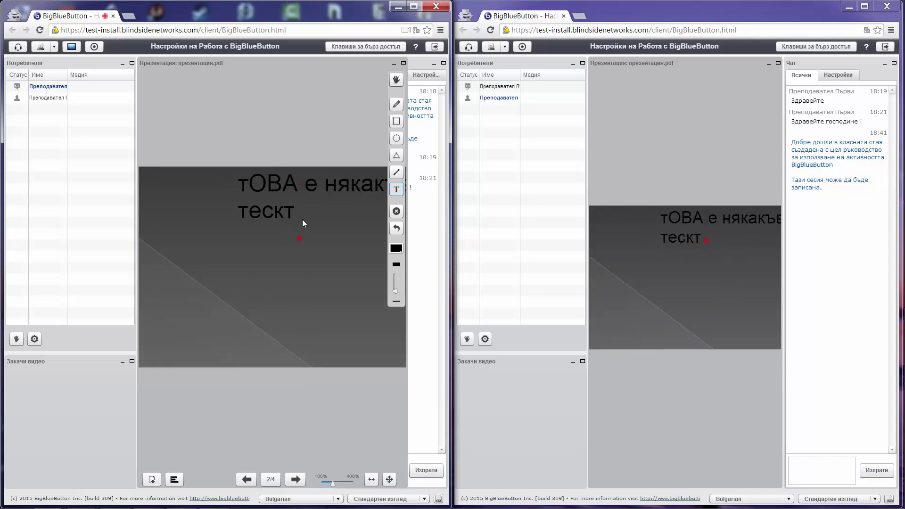
pyautogui.click(390, 480)
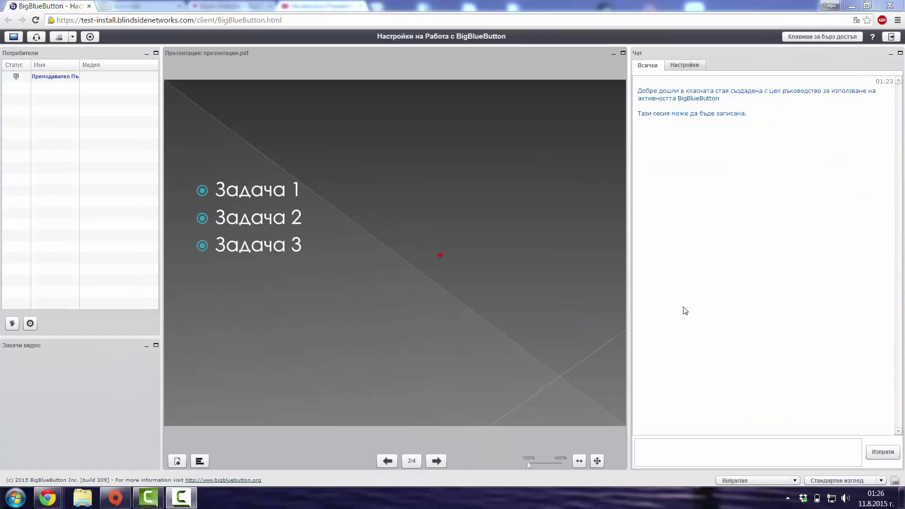
# Upload the file lorem.pdf as the session's presentation
pyautogui.click(178, 461)
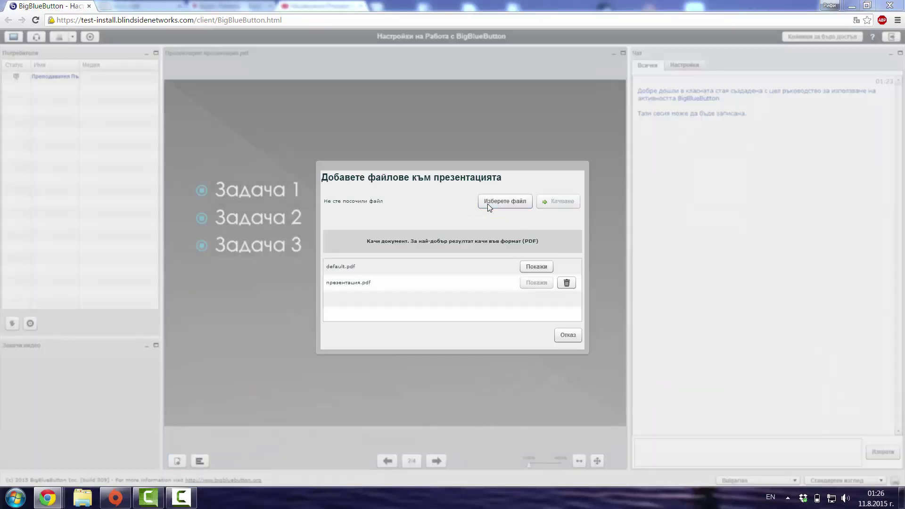
pyautogui.click(487, 203)
pyautogui.click(157, 252)
pyautogui.doubleClick(157, 252)
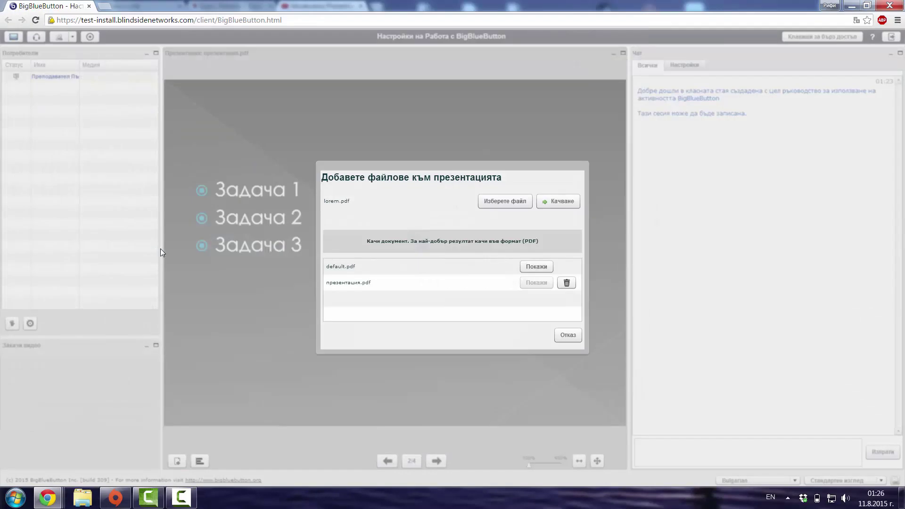
pyautogui.click(559, 204)
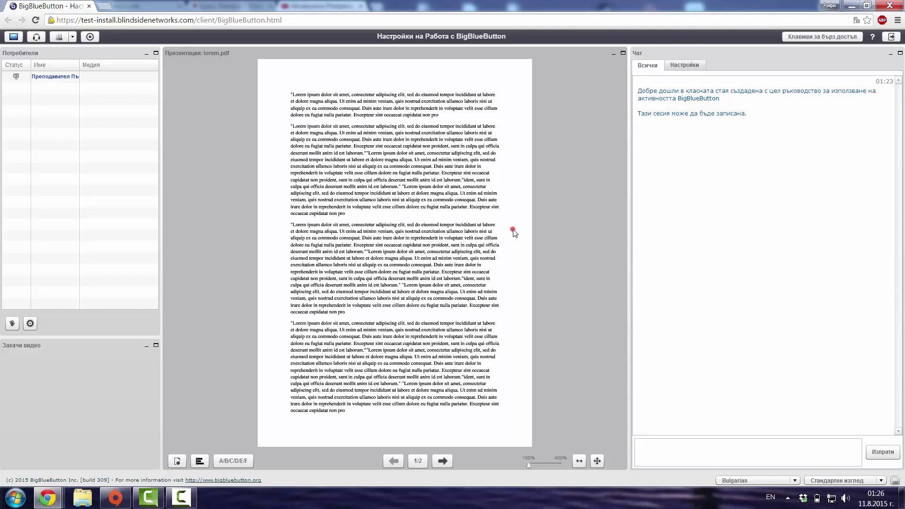
# Fit the lorem.pdf page to the window width, zoom in further and pan around the text
pyautogui.moveTo(514, 231)
pyautogui.click(579, 460)
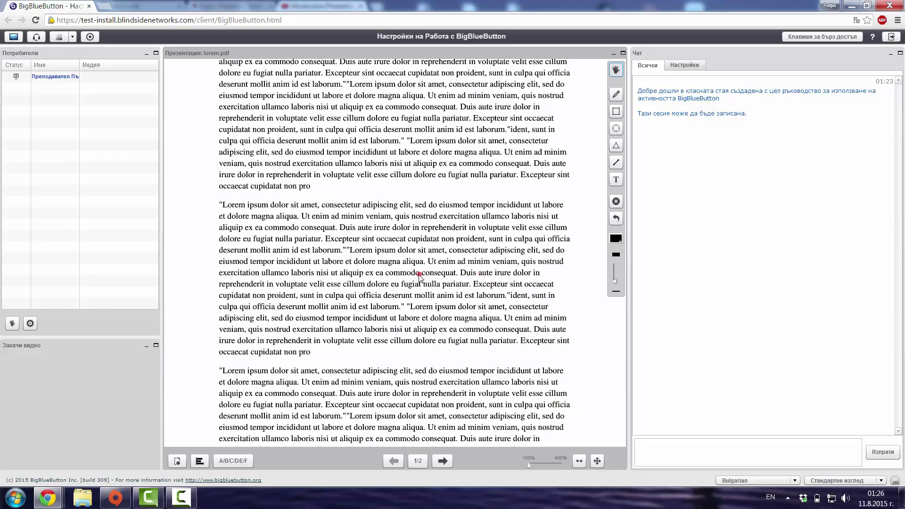
pyautogui.scroll(3, 418, 274)
pyautogui.scroll(2, 419, 275)
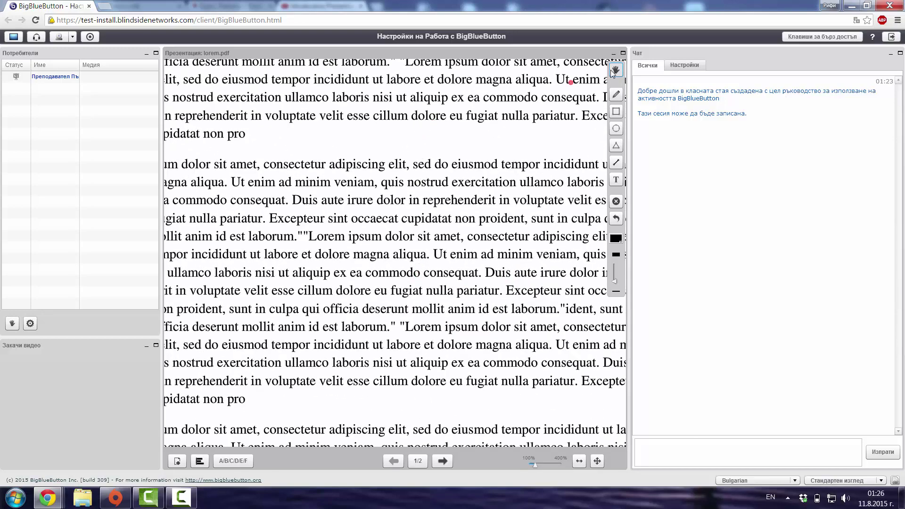
pyautogui.moveTo(546, 97); pyautogui.dragTo(496, 183)
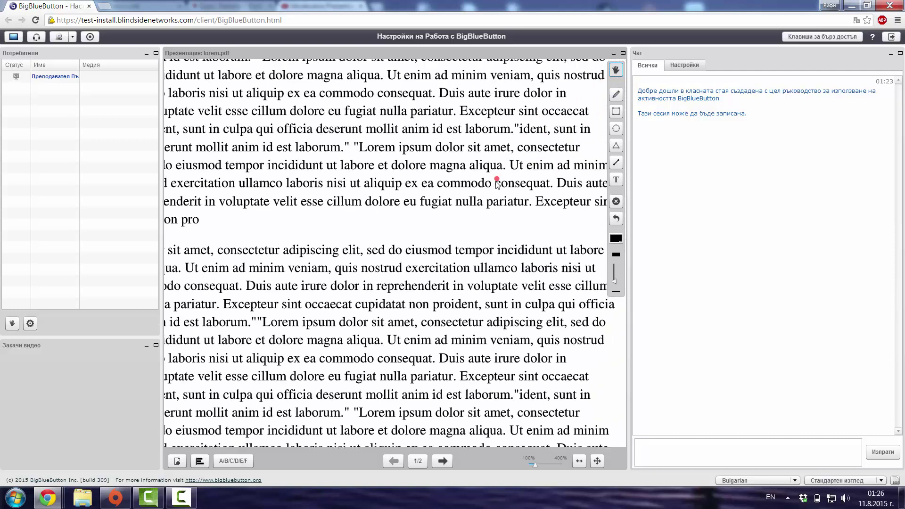
pyautogui.moveTo(296, 121); pyautogui.dragTo(309, 220)
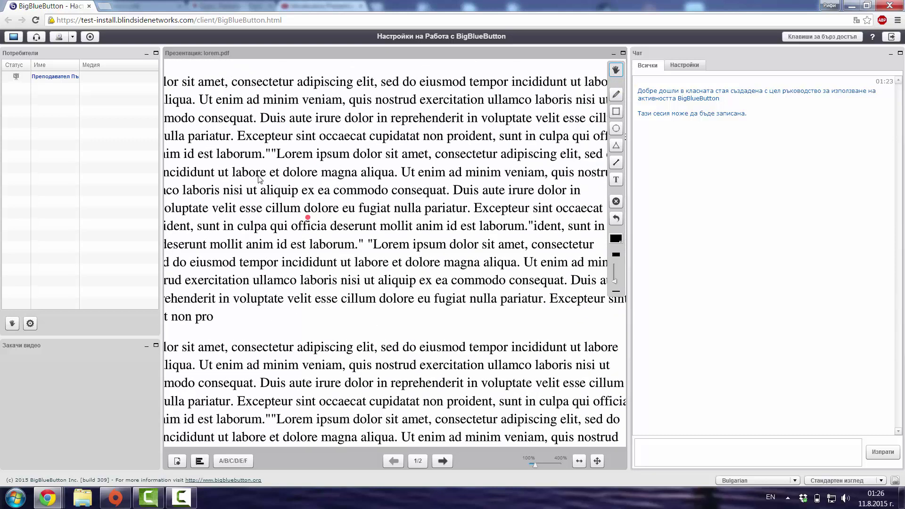
pyautogui.moveTo(263, 179); pyautogui.dragTo(352, 114)
# Circle part of the third paragraph freehand with a red pencil and fit the whole page back into view
pyautogui.click(617, 94)
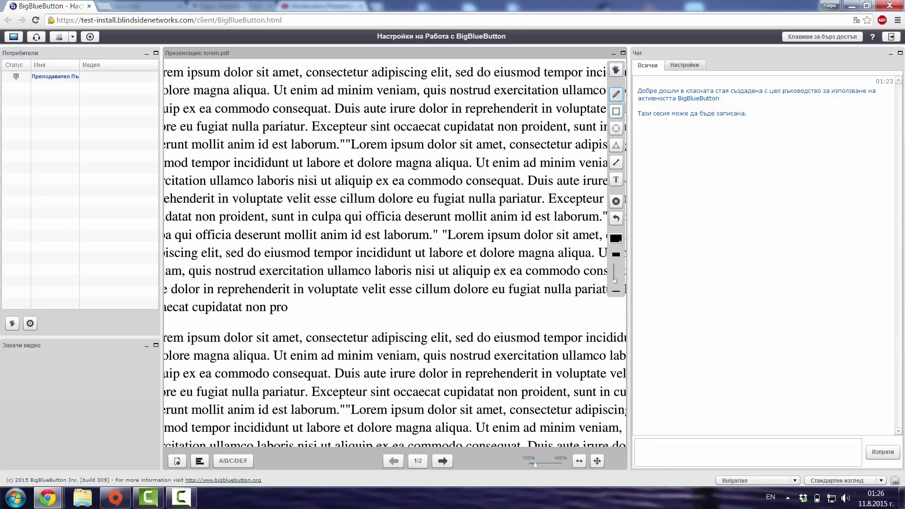
pyautogui.click(613, 240)
pyautogui.click(624, 265)
pyautogui.moveTo(388, 319); pyautogui.dragTo(329, 321)
pyautogui.moveTo(251, 340)
pyautogui.mouseDown()
pyautogui.moveTo(283, 412)
pyautogui.moveTo(425, 358)
pyautogui.moveTo(370, 289)
pyautogui.mouseUp()
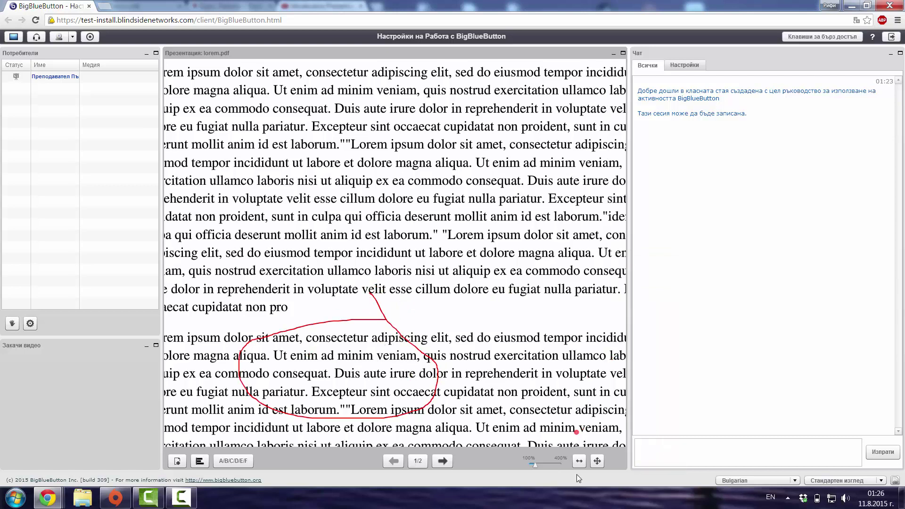
pyautogui.click(579, 462)
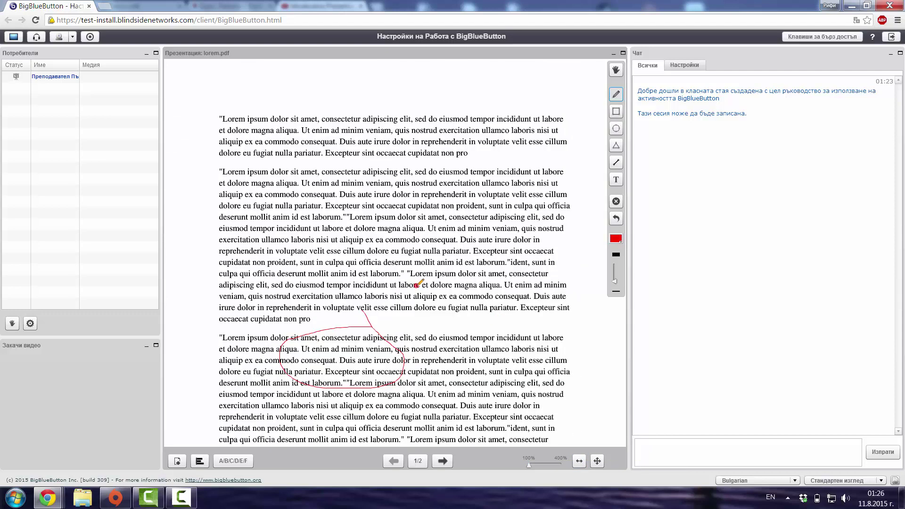
pyautogui.click(597, 461)
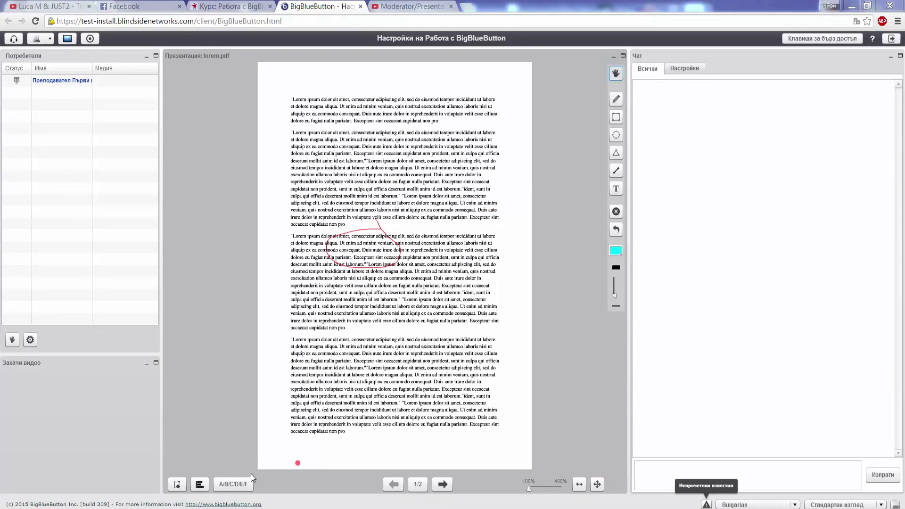
# Upload the file blank page.pdf as the session's presentation
pyautogui.click(177, 486)
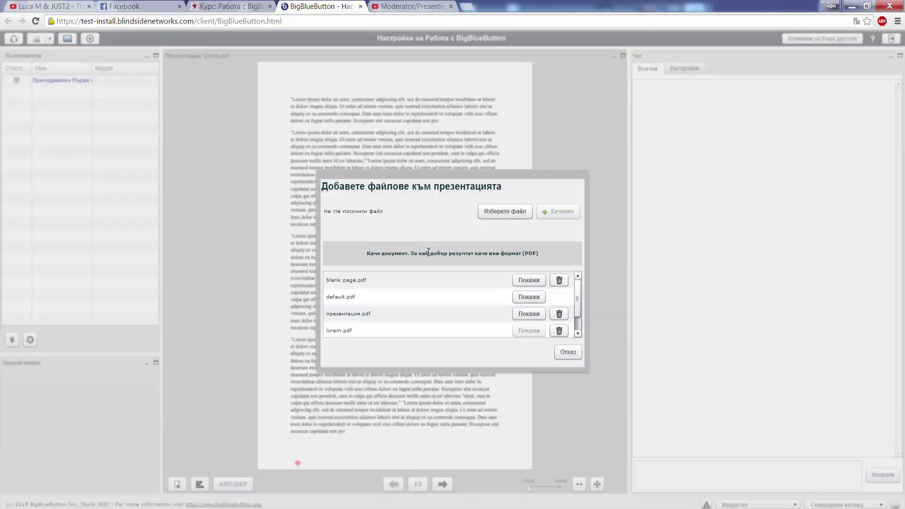
pyautogui.click(494, 209)
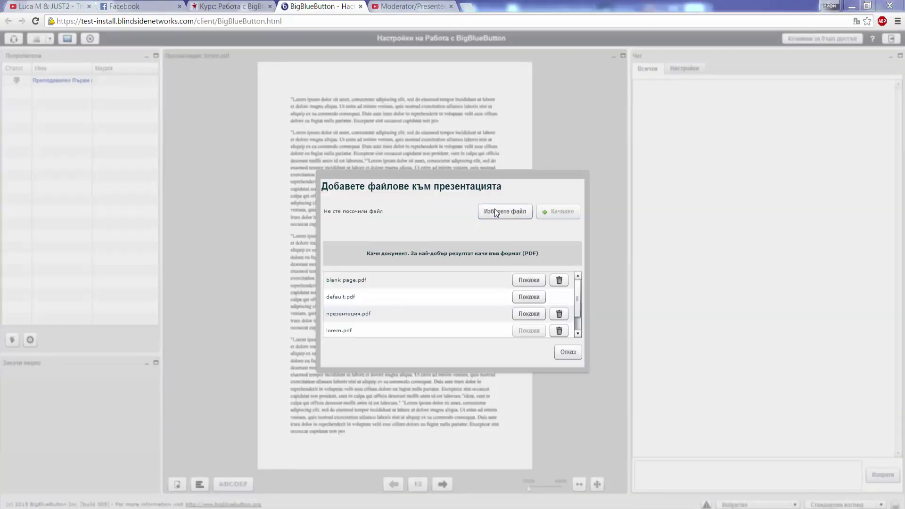
pyautogui.doubleClick(200, 260)
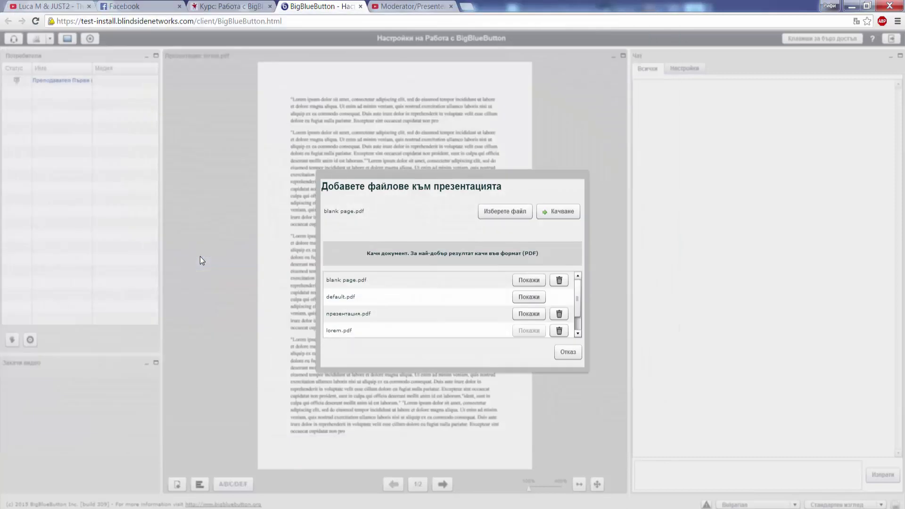
pyautogui.click(558, 211)
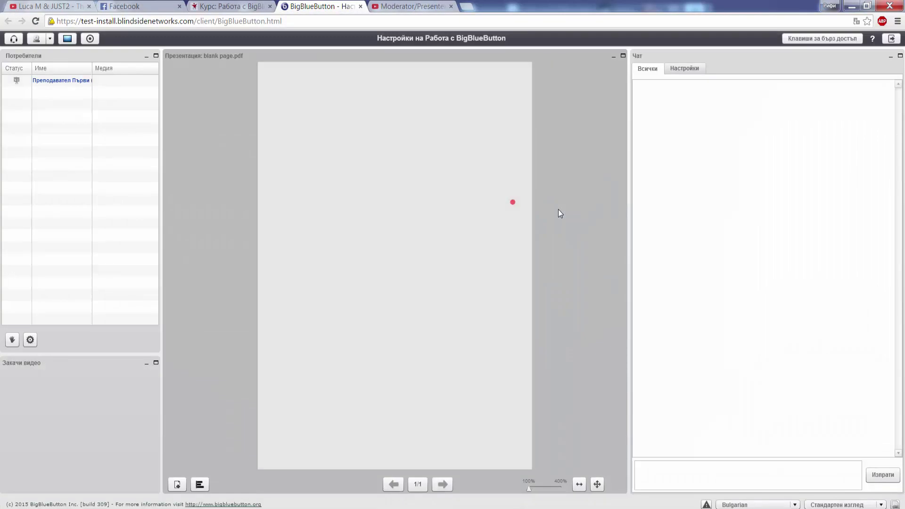
# Write 3+3=6 by hand with the cyan pencil near the top of the blank page
pyautogui.moveTo(451, 173)
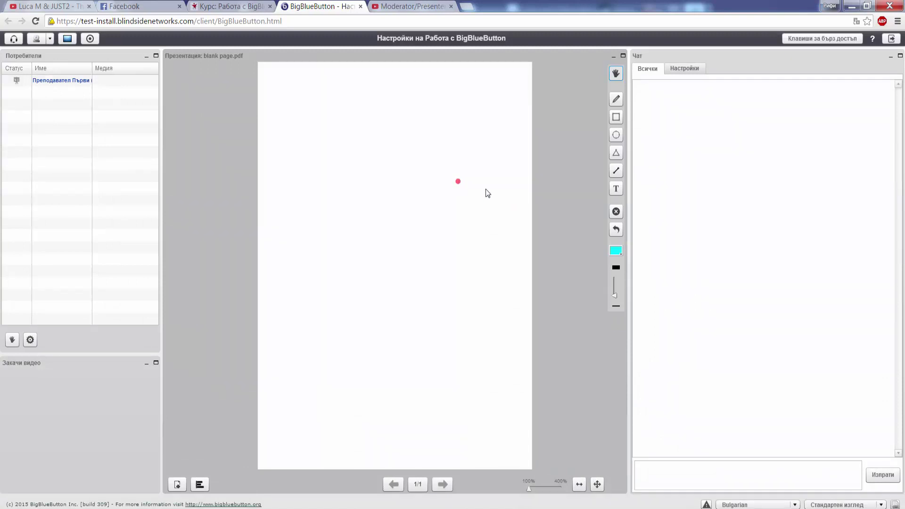
pyautogui.click(614, 100)
pyautogui.moveTo(332, 105)
pyautogui.mouseDown()
pyautogui.moveTo(324, 130)
pyautogui.moveTo(368, 109)
pyautogui.moveTo(354, 121)
pyautogui.moveTo(391, 126)
pyautogui.moveTo(376, 137)
pyautogui.mouseUp()
pyautogui.moveTo(404, 105)
pyautogui.mouseDown()
pyautogui.moveTo(462, 121)
pyautogui.moveTo(446, 116)
pyautogui.mouseUp()
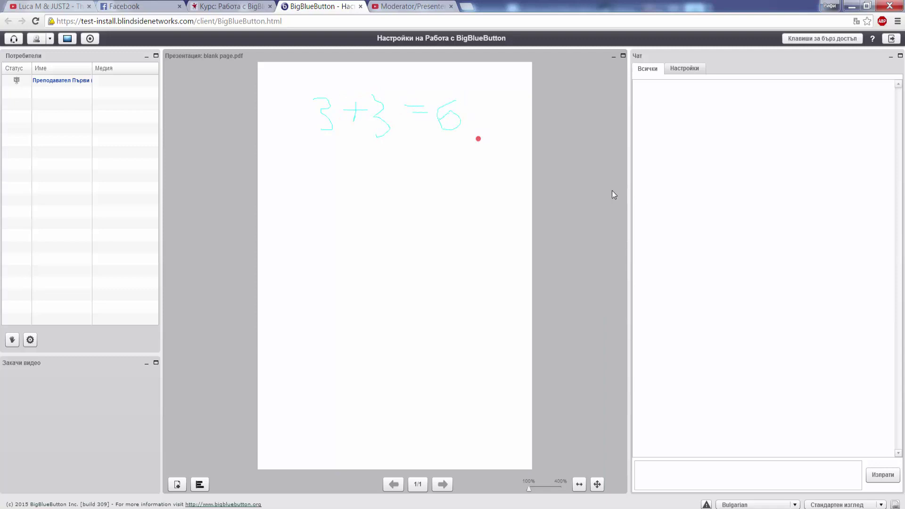
# Handwrite 11+2=13 with the cyan pencil below the first equation and show the whole page again
pyautogui.scroll(3, 272, 178)
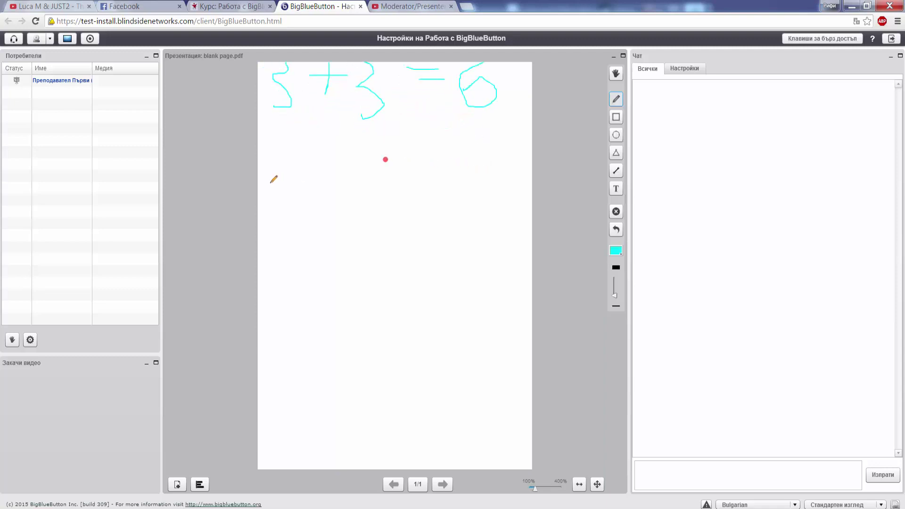
pyautogui.moveTo(347, 142)
pyautogui.mouseDown()
pyautogui.moveTo(346, 172)
pyautogui.moveTo(379, 166)
pyautogui.mouseUp()
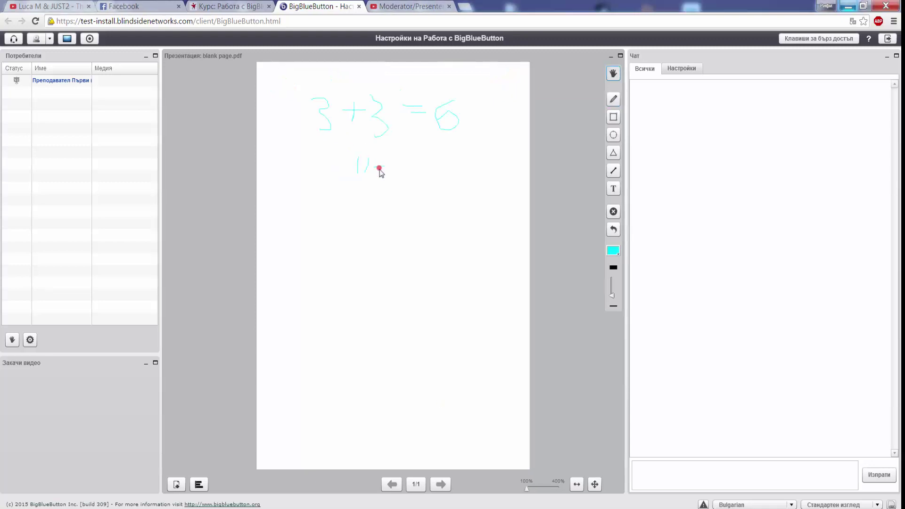
pyautogui.click(613, 99)
pyautogui.moveTo(380, 155); pyautogui.dragTo(379, 173)
pyautogui.scroll(3, 403, 160)
pyautogui.scroll(1, 416, 150)
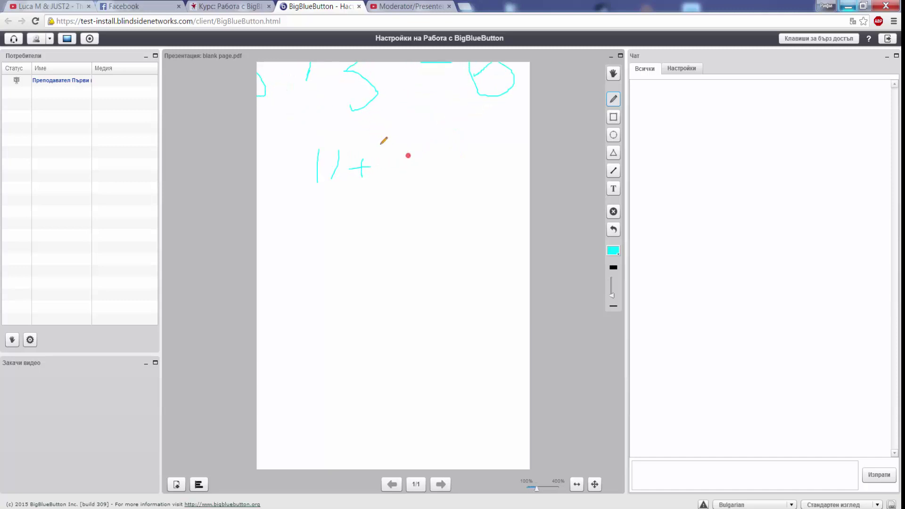
pyautogui.moveTo(394, 182)
pyautogui.mouseDown()
pyautogui.moveTo(435, 178)
pyautogui.moveTo(443, 163)
pyautogui.moveTo(457, 165)
pyautogui.moveTo(466, 187)
pyautogui.moveTo(477, 170)
pyautogui.moveTo(475, 191)
pyautogui.mouseUp()
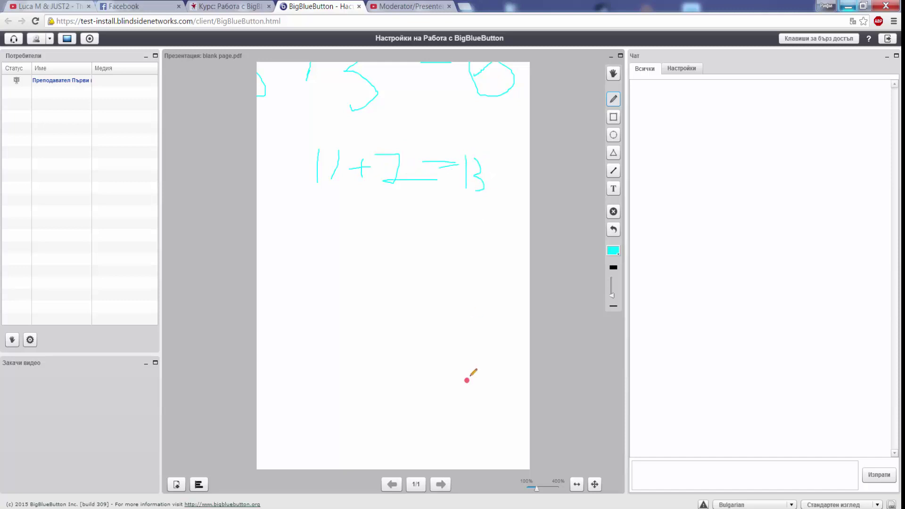
pyautogui.click(594, 485)
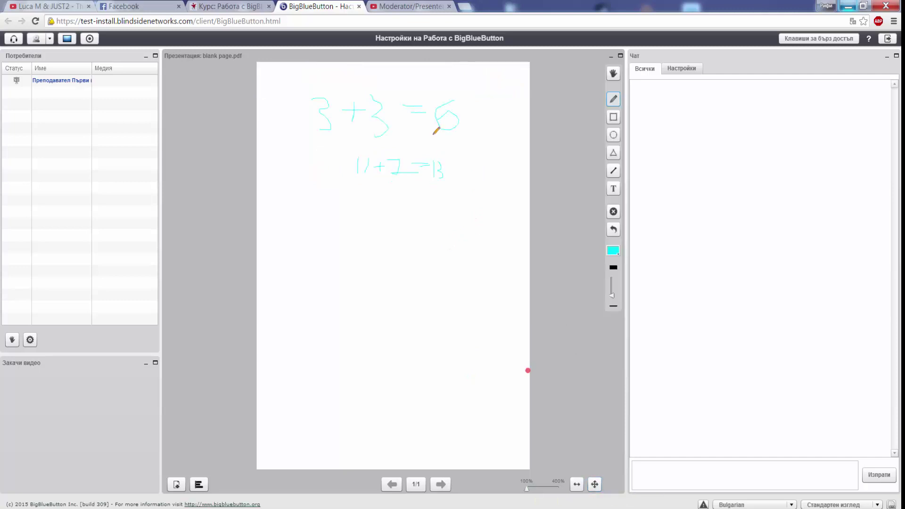
# Add a text box below the equations reading "primeren tekst", set its font size to 24 and choose a text colour
pyautogui.click(613, 189)
pyautogui.moveTo(307, 231); pyautogui.dragTo(431, 284)
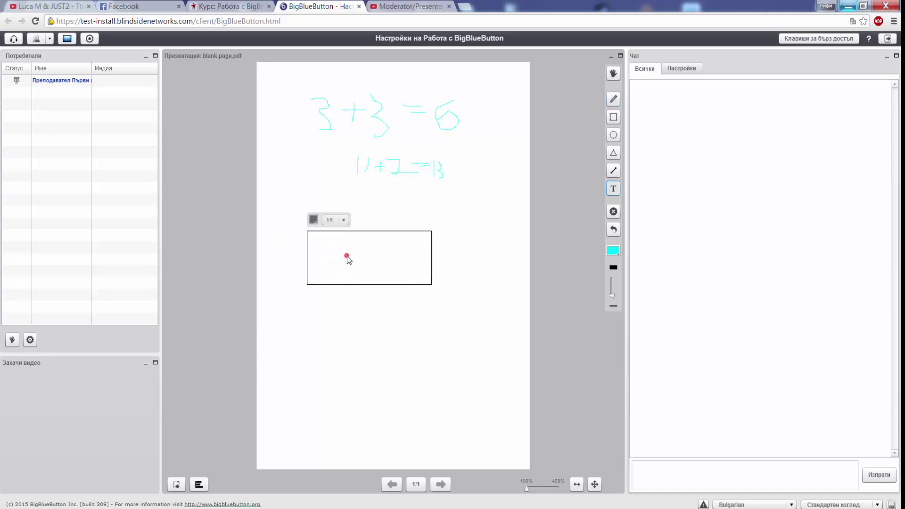
pyautogui.write('primerne')
pyautogui.press('BackSpace')
pyautogui.press('BackSpace')
pyautogui.write('en tekst')
pyautogui.click(344, 220)
pyautogui.click(333, 280)
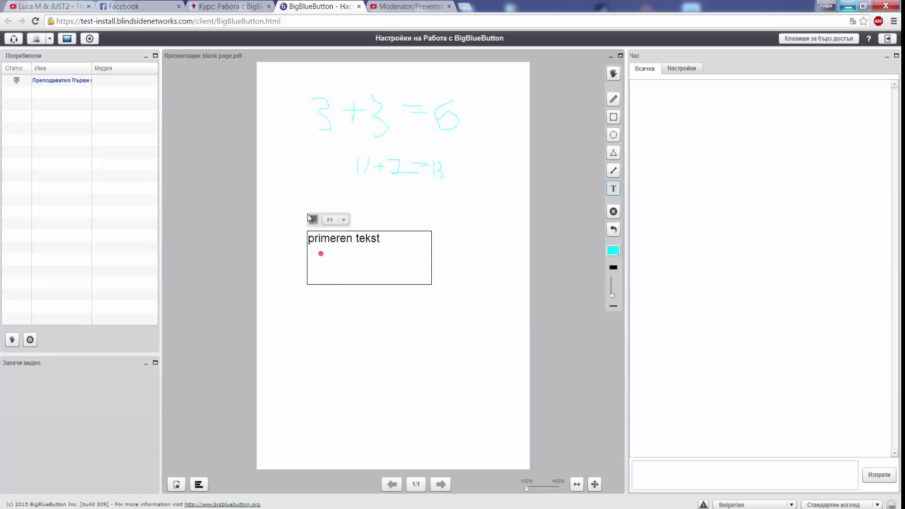
pyautogui.click(313, 219)
pyautogui.click(338, 287)
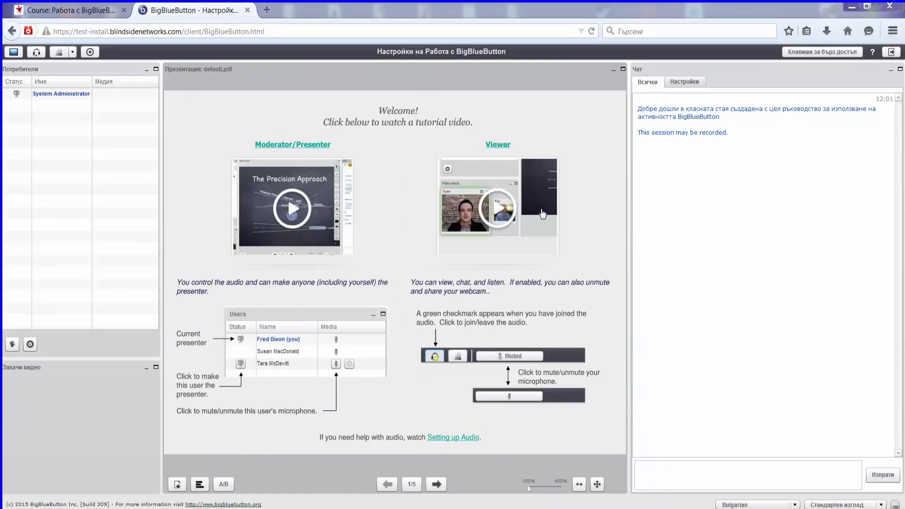
# Start sharing the full screen from the presenter's desktop sharing window and accept the untrusted website security warning
pyautogui.moveTo(543, 212)
pyautogui.click(15, 52)
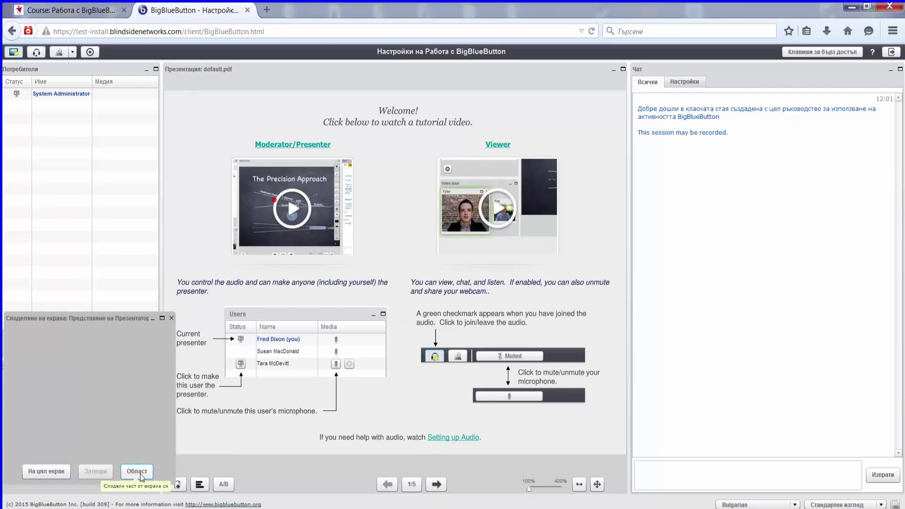
pyautogui.click(46, 470)
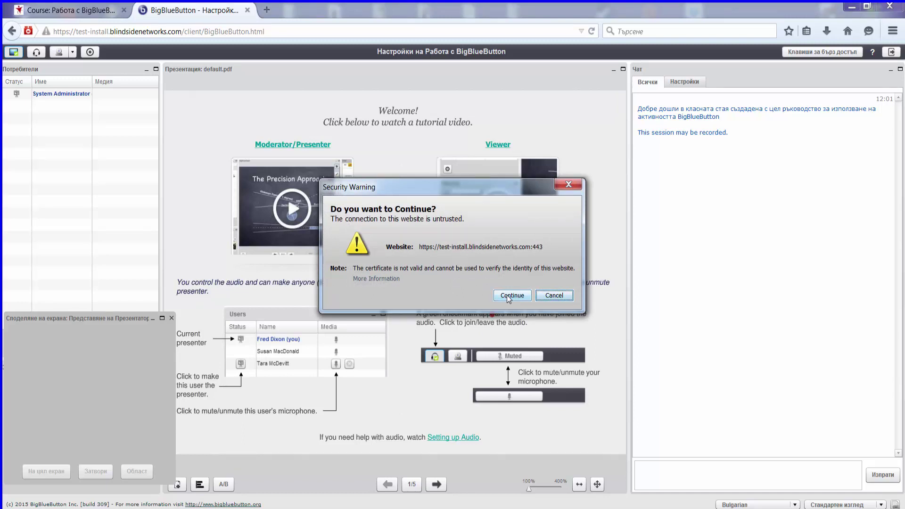
pyautogui.click(509, 296)
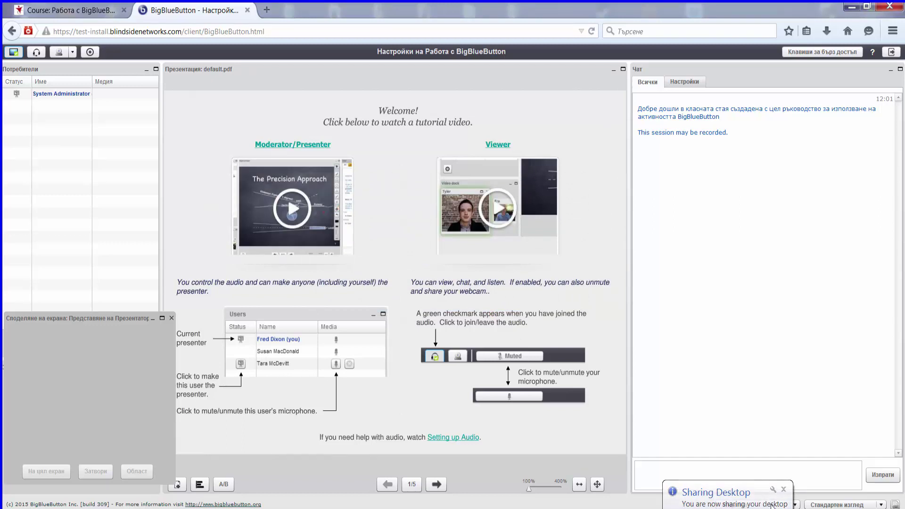
# Minimize the browser to show the desktop to viewers, return to the BigBlueButton session and stop the screen sharing
pyautogui.click(852, 6)
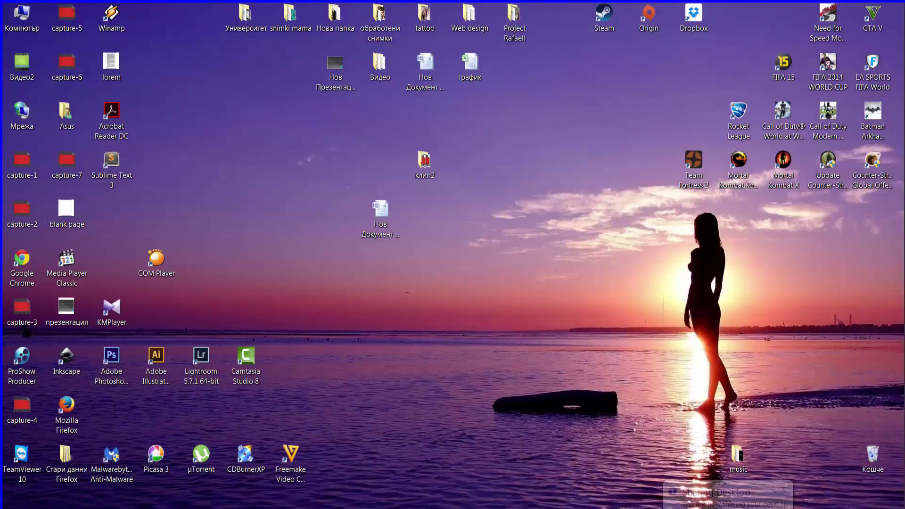
pyautogui.hotkey('alt', 'Tab')
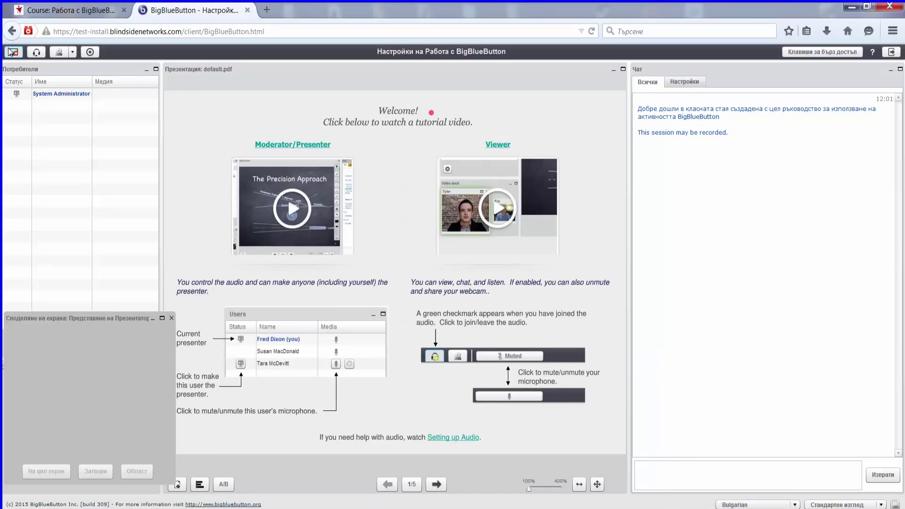
pyautogui.click(12, 52)
pyautogui.moveTo(220, 179)
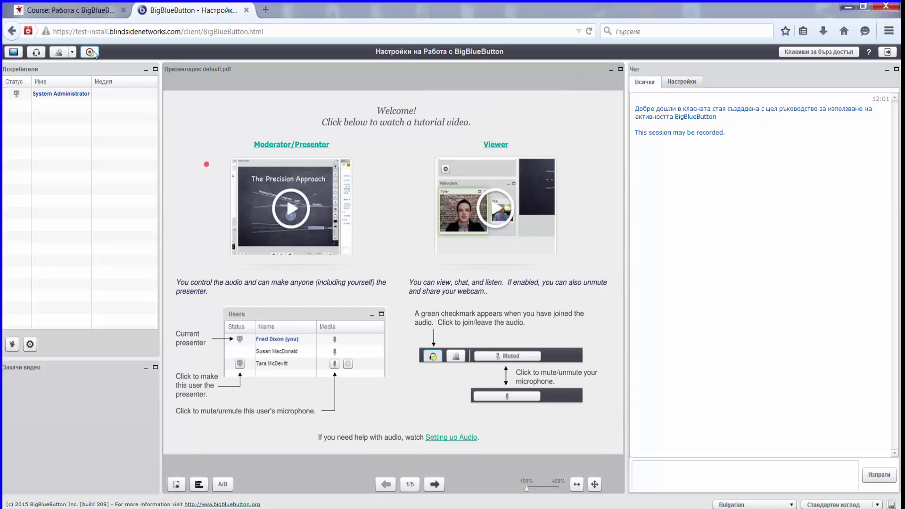
# Start recording the session, confirming the request, and advance the presentation to blank slide 2
pyautogui.click(90, 52)
pyautogui.click(135, 109)
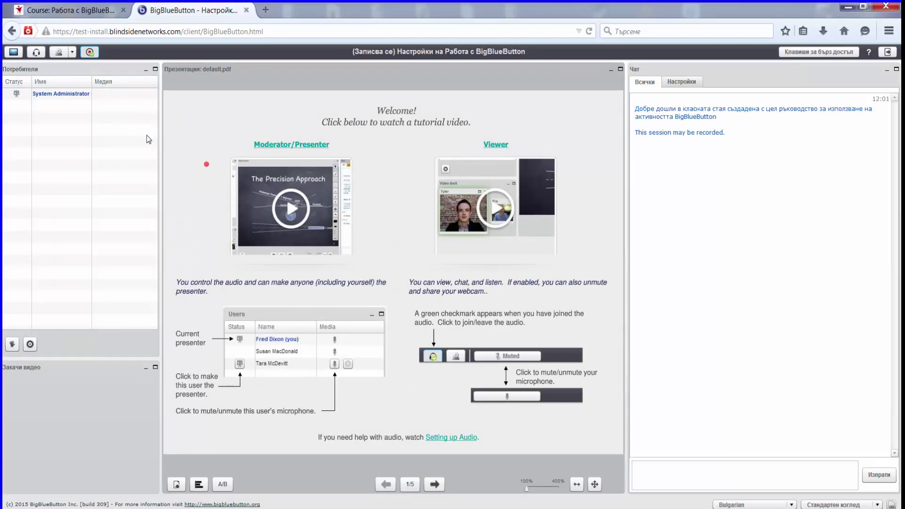
pyautogui.click(438, 487)
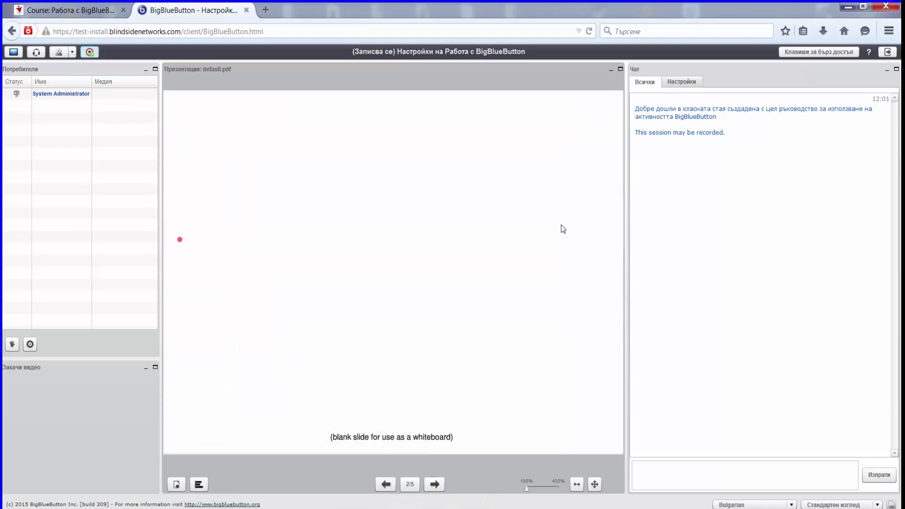
# Draw a few freehand black pencil strokes around the middle and upper part of the blank whiteboard slide
pyautogui.click(613, 112)
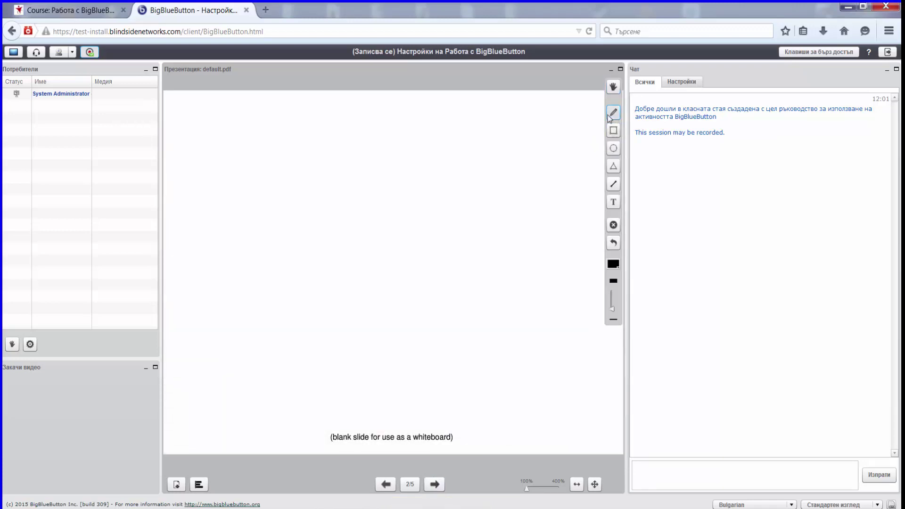
pyautogui.moveTo(363, 219)
pyautogui.mouseDown()
pyautogui.moveTo(348, 305)
pyautogui.moveTo(461, 289)
pyautogui.mouseUp()
pyautogui.moveTo(420, 174); pyautogui.dragTo(308, 157)
pyautogui.click(297, 159)
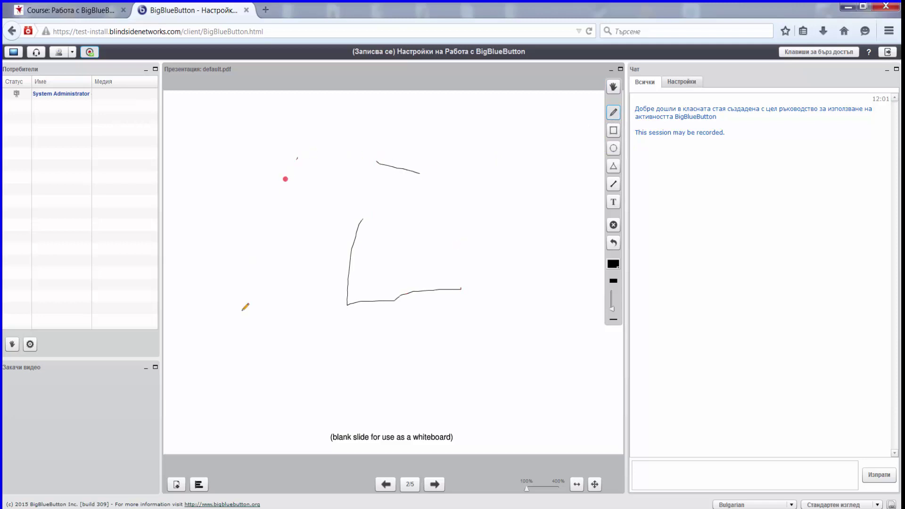
# Add a small text box beside the pencil strokes on the whiteboard slide, reading "TrainSoft"
pyautogui.click(613, 202)
pyautogui.moveTo(265, 177); pyautogui.dragTo(329, 214)
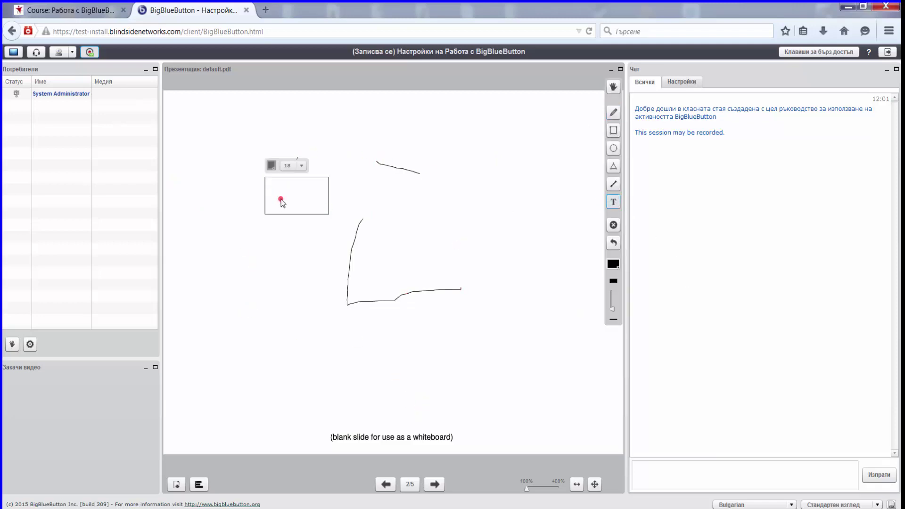
pyautogui.write('TrainSoft')
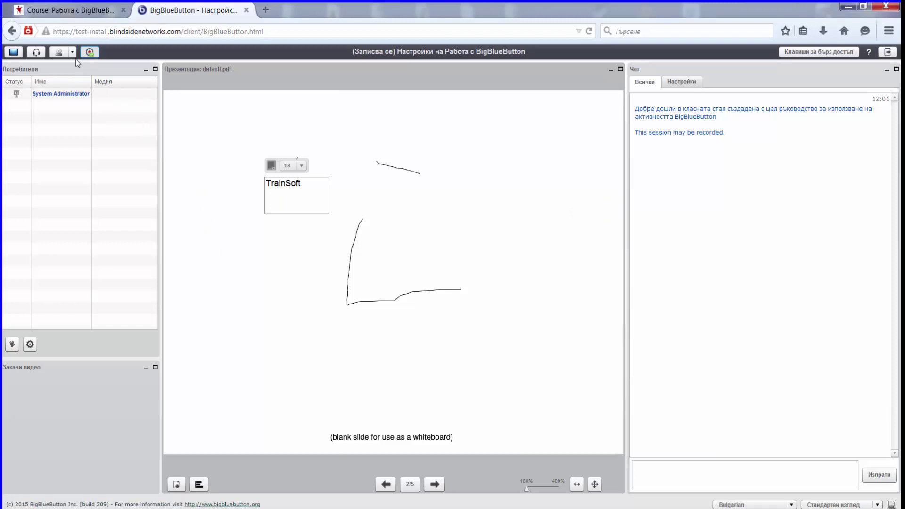
# Stop the session recording and leave the BigBlueButton session, confirming both requests
pyautogui.click(89, 53)
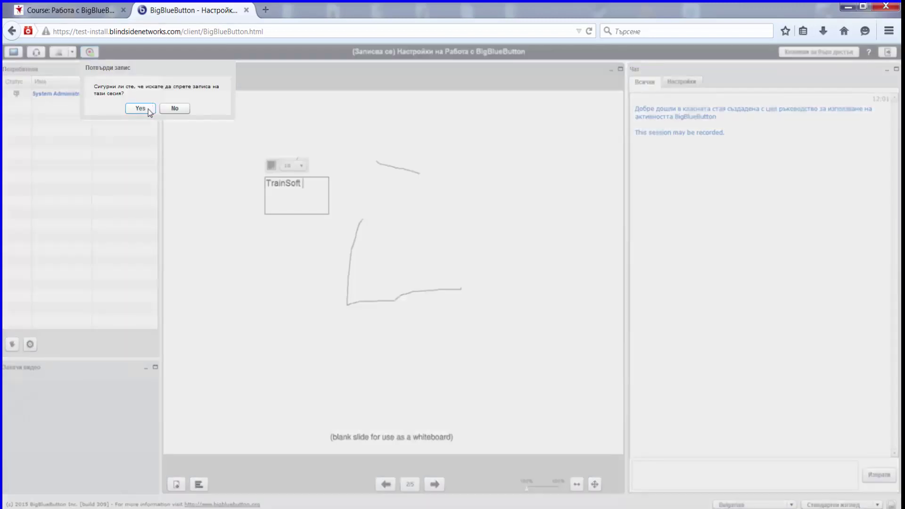
pyautogui.click(148, 109)
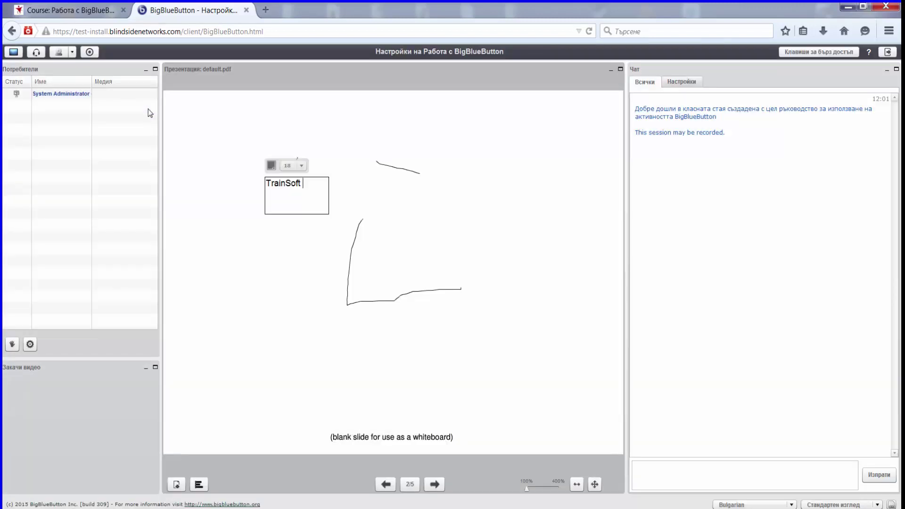
pyautogui.click(888, 52)
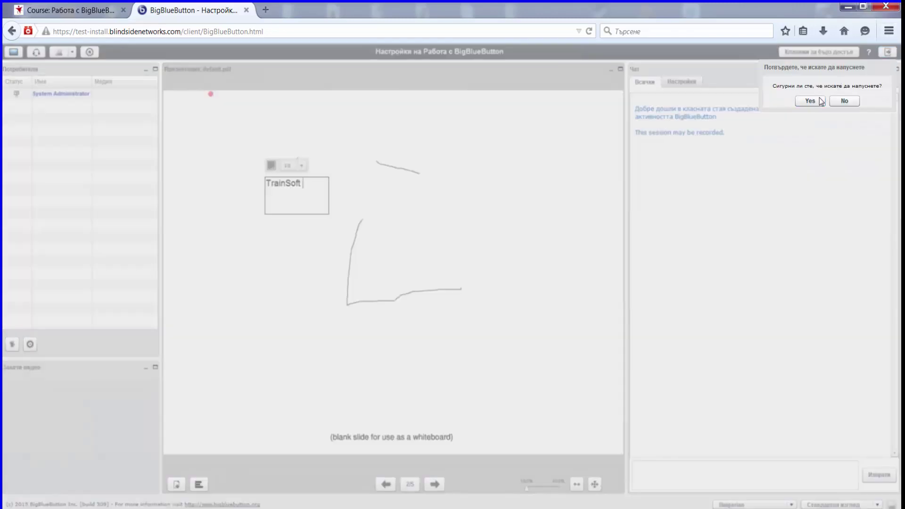
pyautogui.click(819, 98)
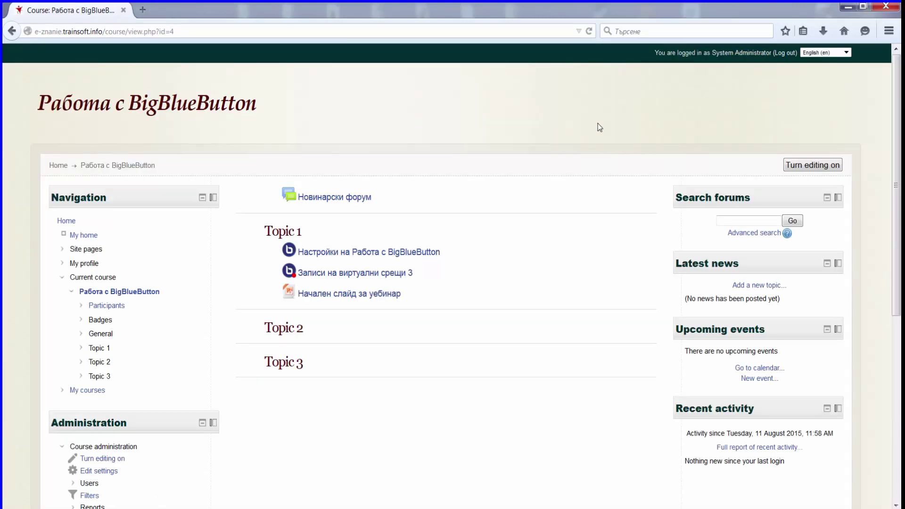
# Open the course's Записи на виртуални срещи 3 recordings list and reload it to check for the new recording
pyautogui.click(343, 273)
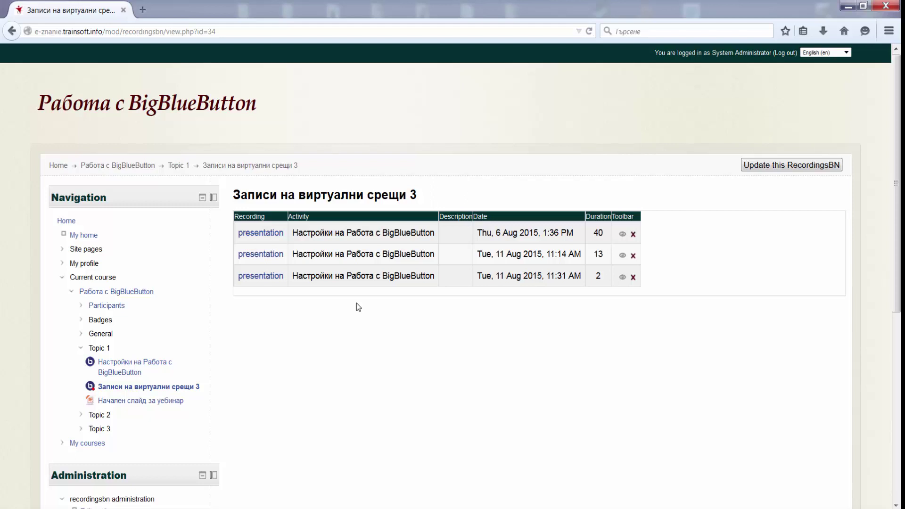
pyautogui.press('F5')
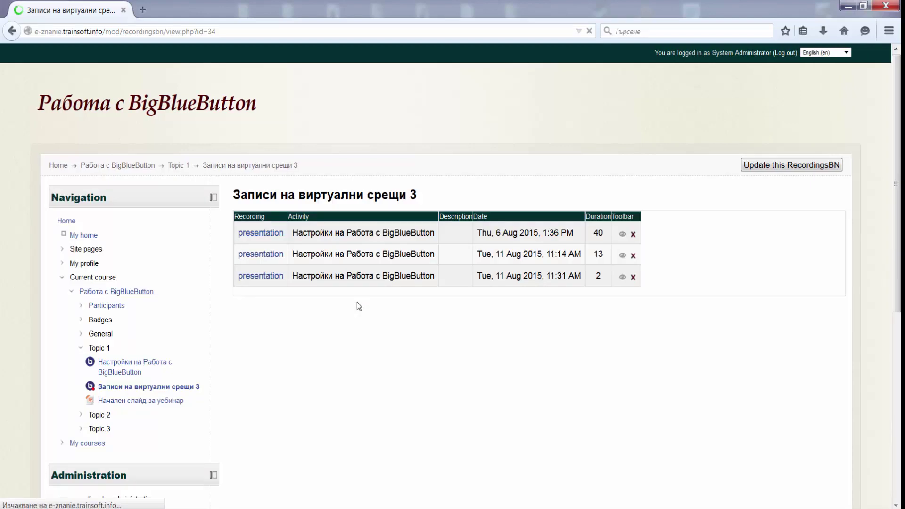